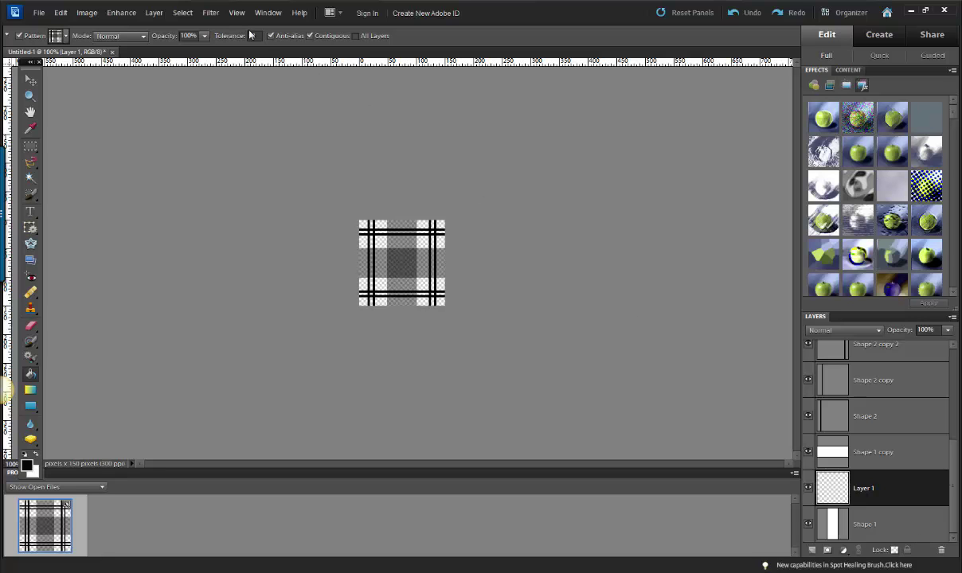
# - Create a blank file measured in pixels: width 150, height 150, resolution 72
pyautogui.click(38, 14)
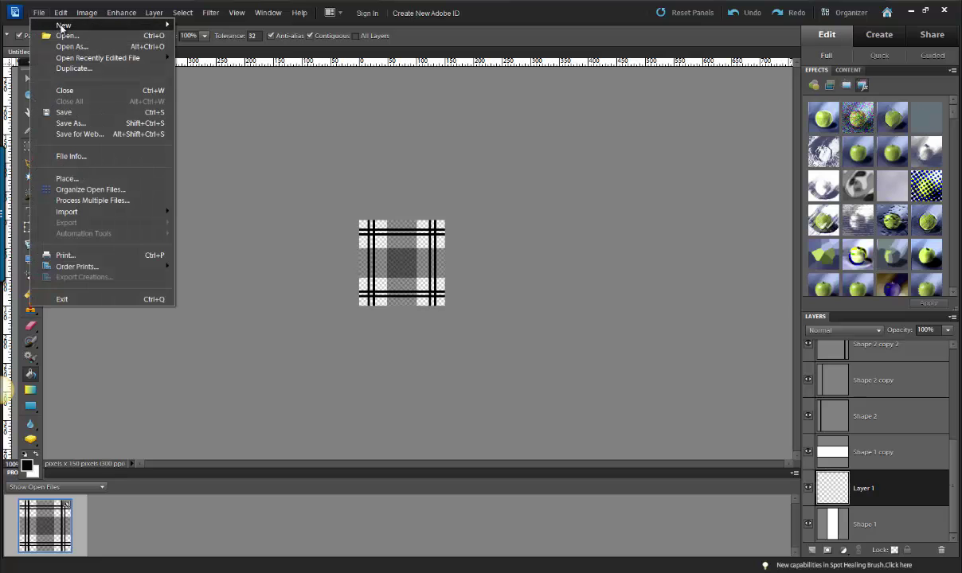
pyautogui.moveTo(64, 25)
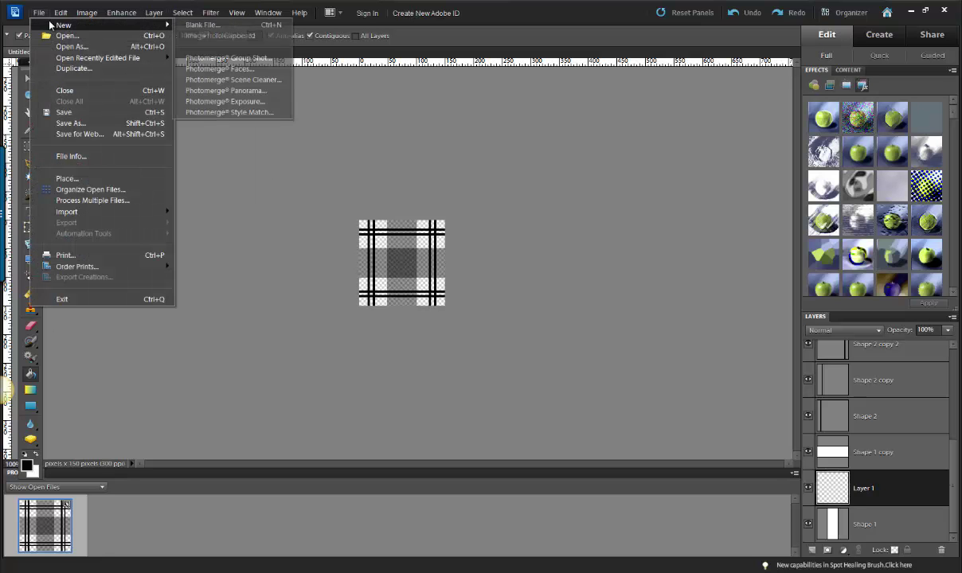
pyautogui.click(206, 24)
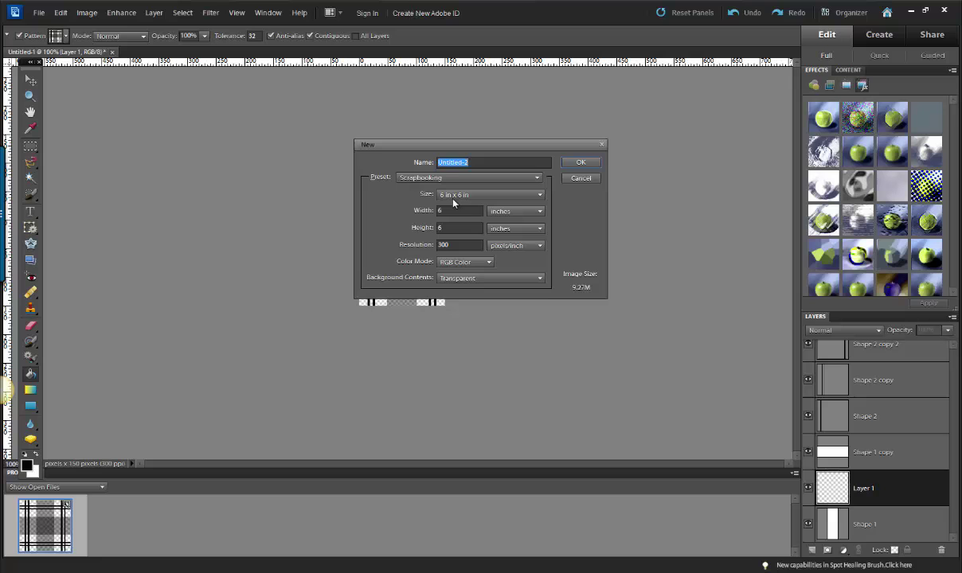
pyautogui.click(502, 211)
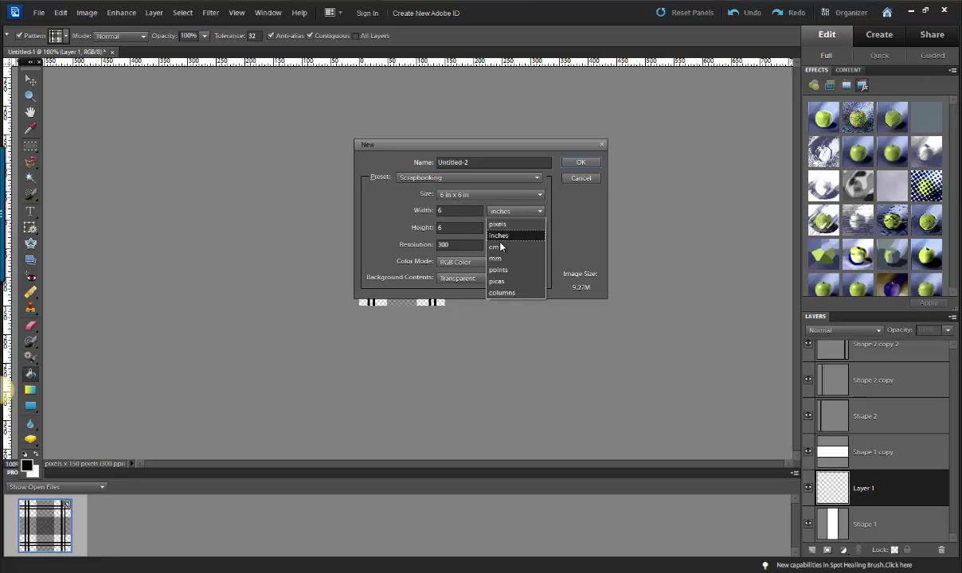
pyautogui.click(496, 223)
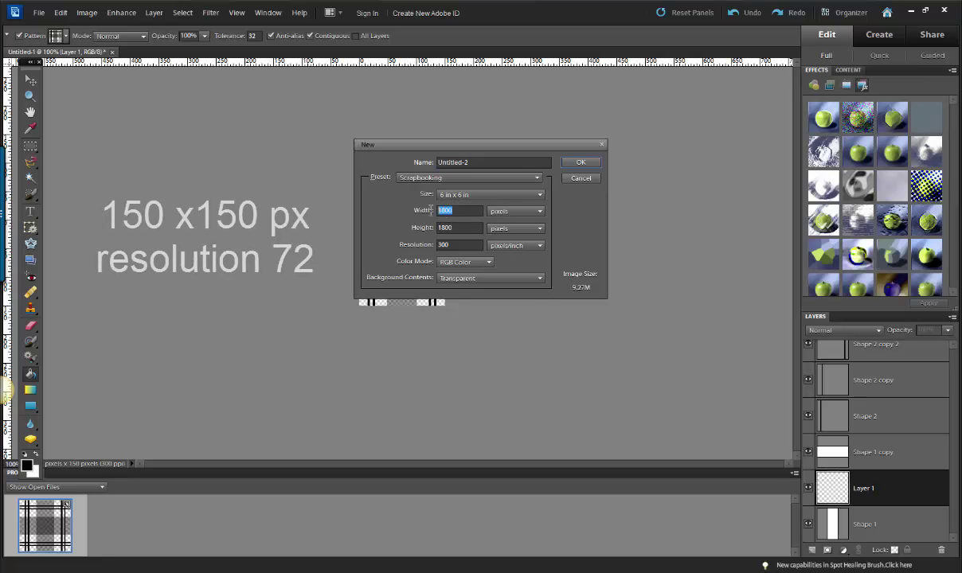
pyautogui.write('150')
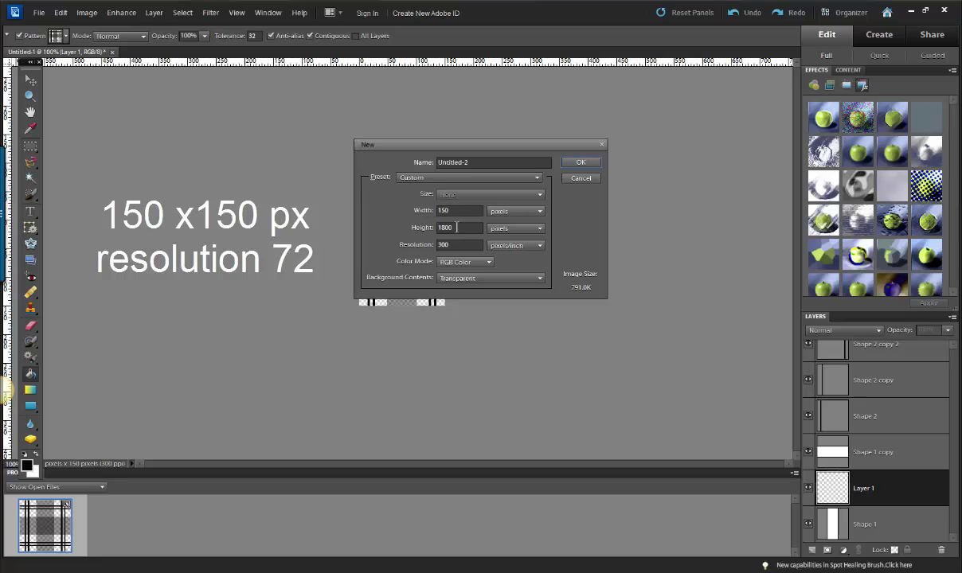
pyautogui.doubleClick(456, 227)
pyautogui.write('150')
pyautogui.doubleClick(436, 244)
pyautogui.write('72')
pyautogui.click(579, 162)
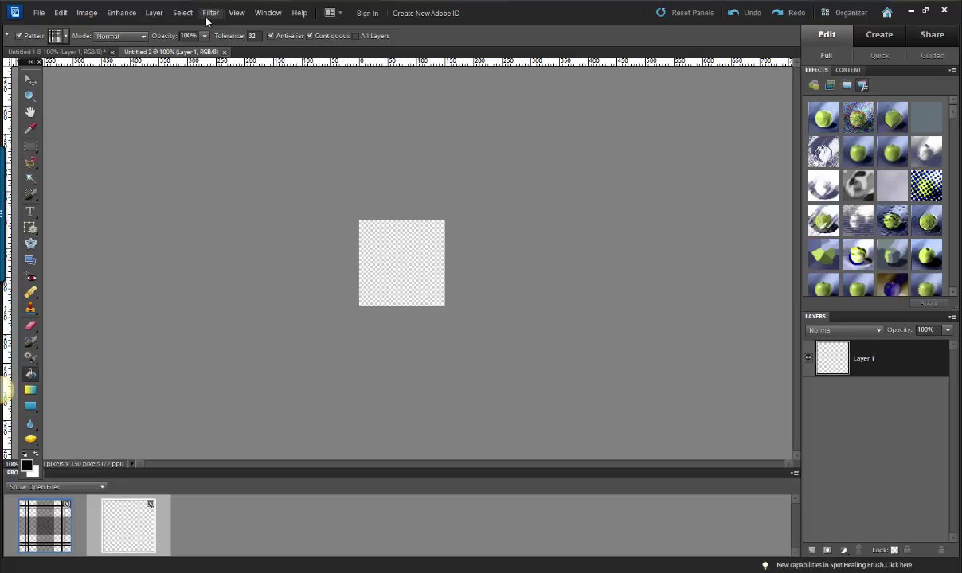
# - Place vertical guides at 50 px and 100 px with View > New Guide
pyautogui.click(237, 13)
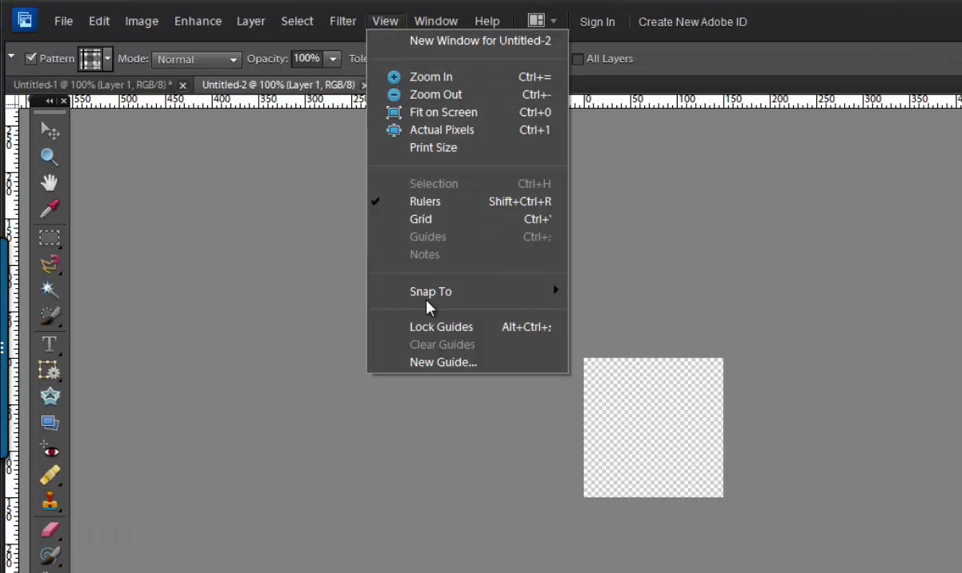
pyautogui.click(436, 362)
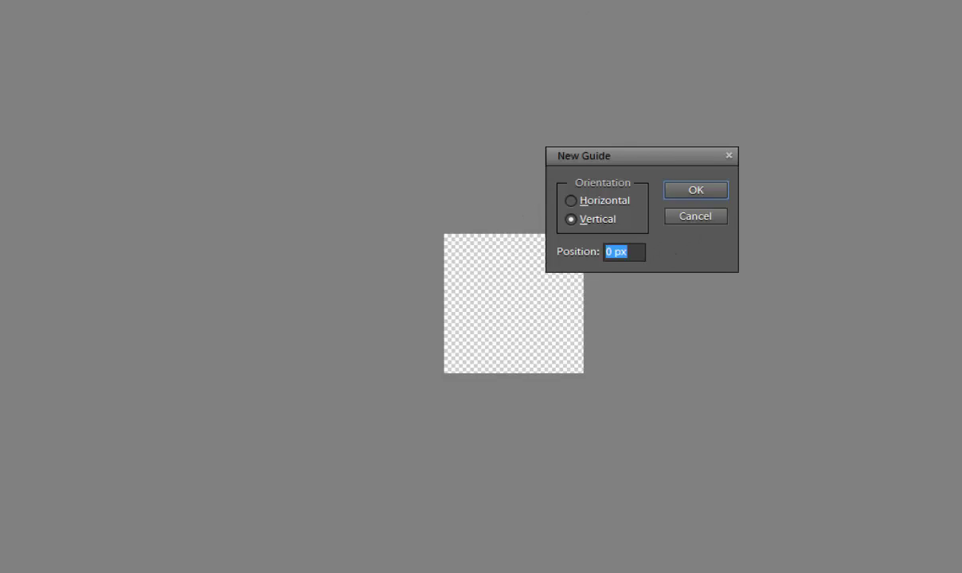
pyautogui.write('50')
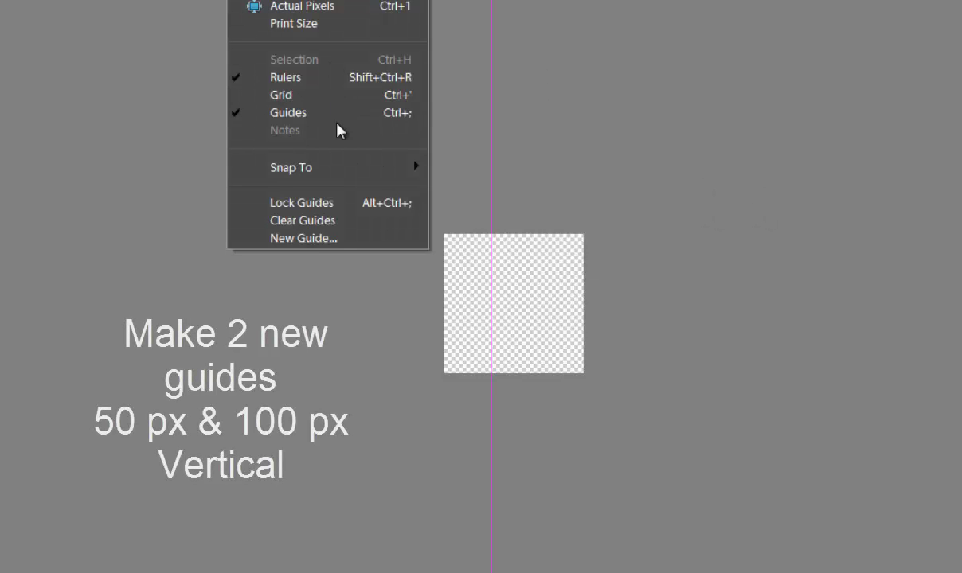
pyautogui.click(324, 238)
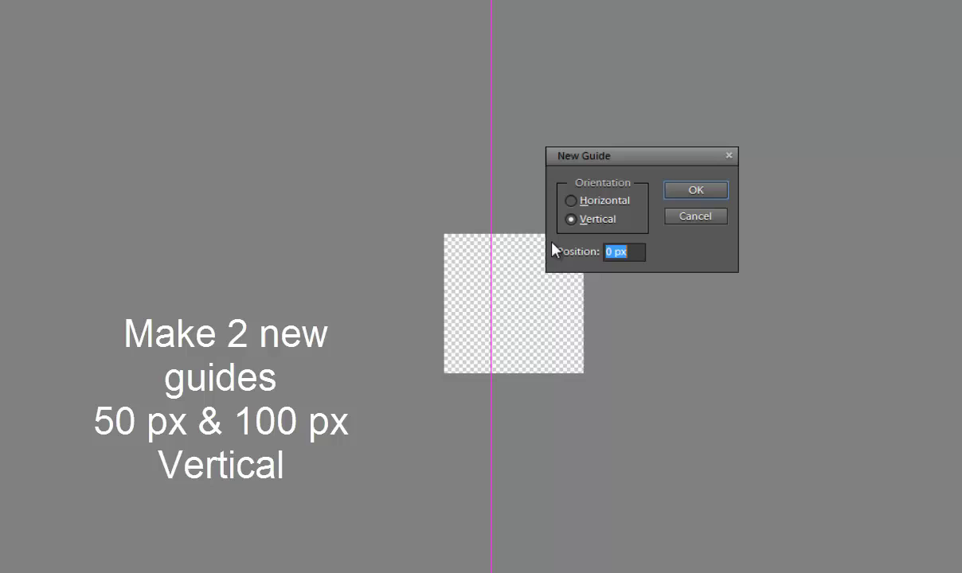
pyautogui.write('100')
pyautogui.click(720, 189)
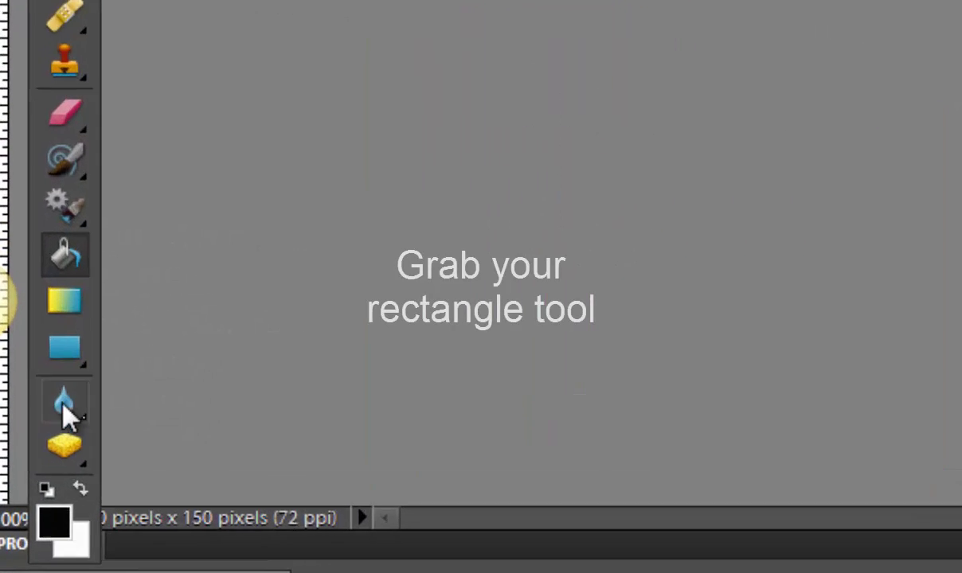
# - Draw the stripe rectangle between the guides at 75% opacity and duplicate it as 'H stripe large'
pyautogui.click(74, 321)
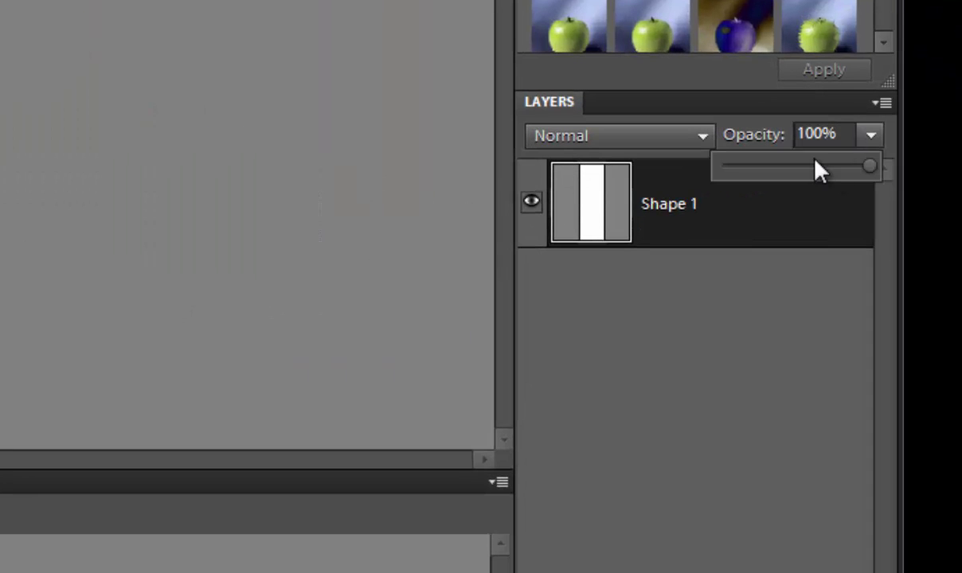
pyautogui.click(812, 137)
pyautogui.write('75')
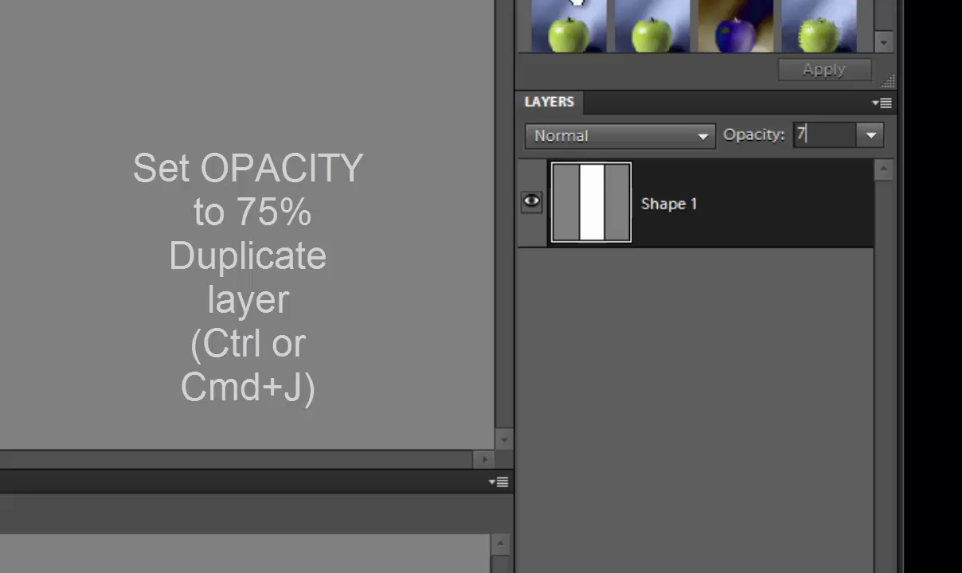
pyautogui.rightClick(748, 213)
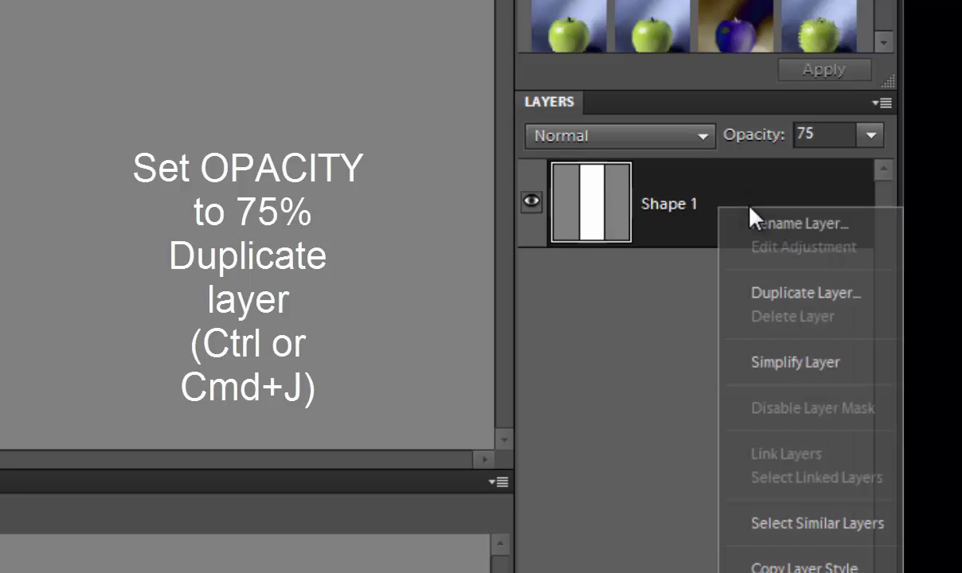
pyautogui.click(780, 292)
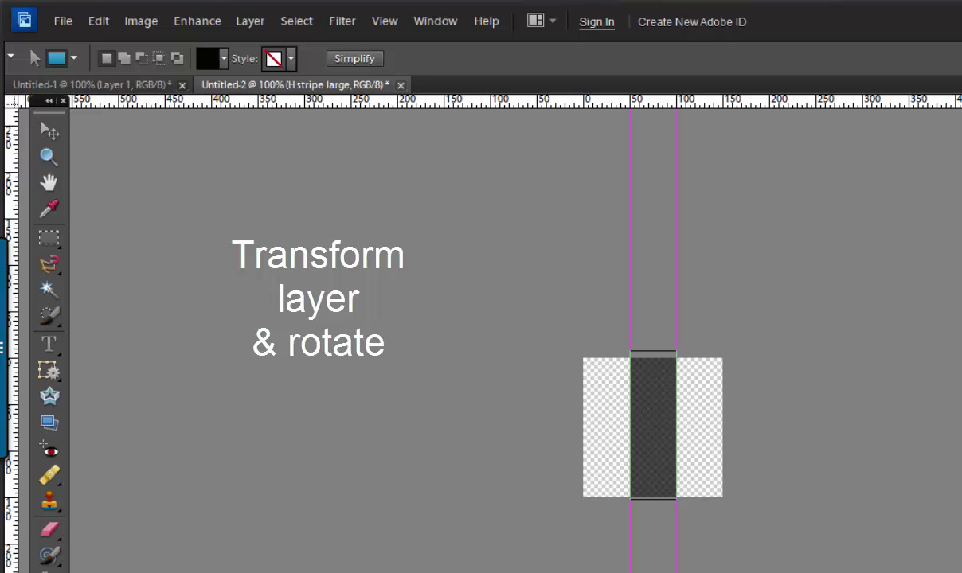
# - Rotate the duplicate stripe 90° with Free Transform (Ctrl+T)
pyautogui.hotkey('ctrl', 't')
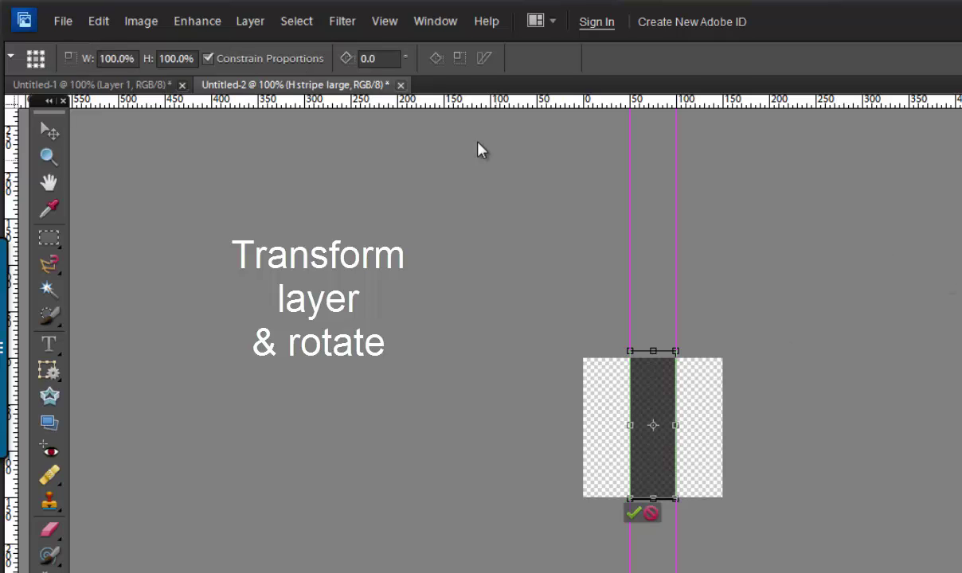
pyautogui.click(379, 58)
pyautogui.write('90')
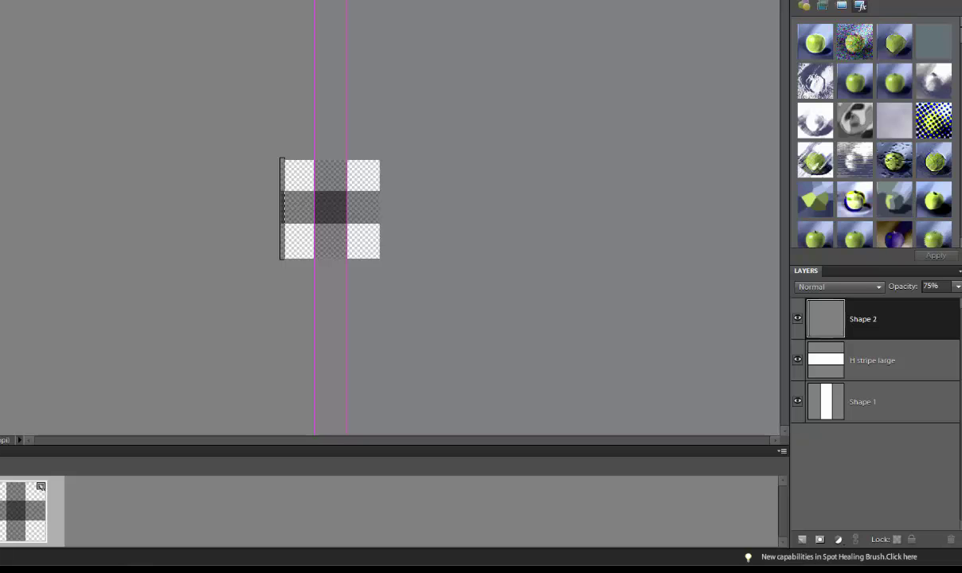
# - Raise Shape 2 to 100% opacity and duplicate it as Shape 2 copy
pyautogui.click(957, 286)
pyautogui.moveTo(944, 303); pyautogui.dragTo(960, 303)
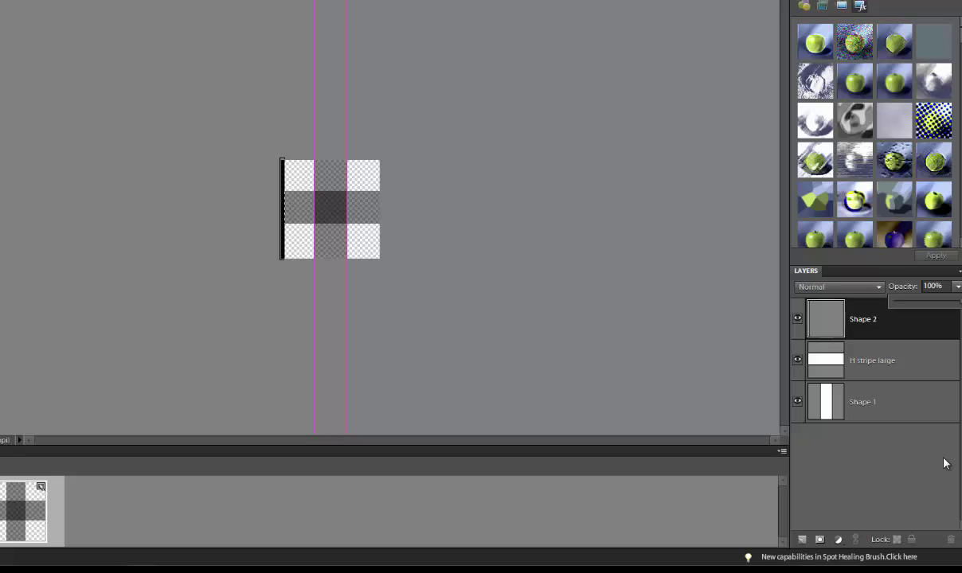
pyautogui.rightClick(862, 322)
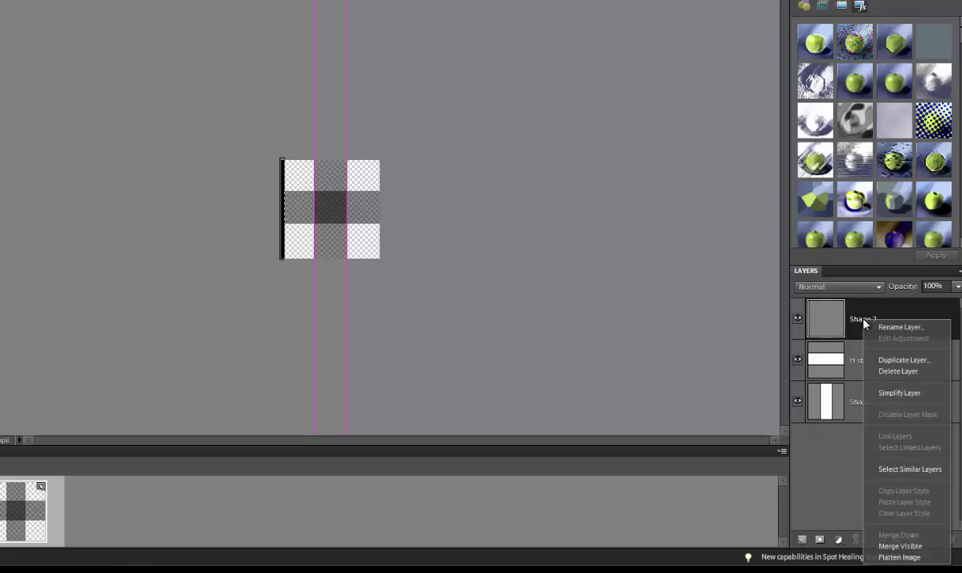
pyautogui.click(893, 362)
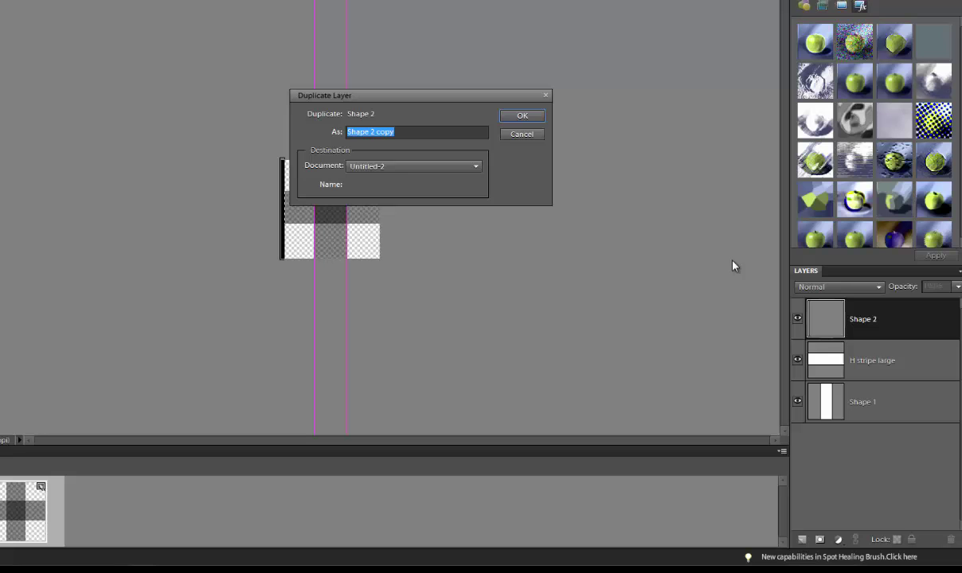
pyautogui.click(515, 114)
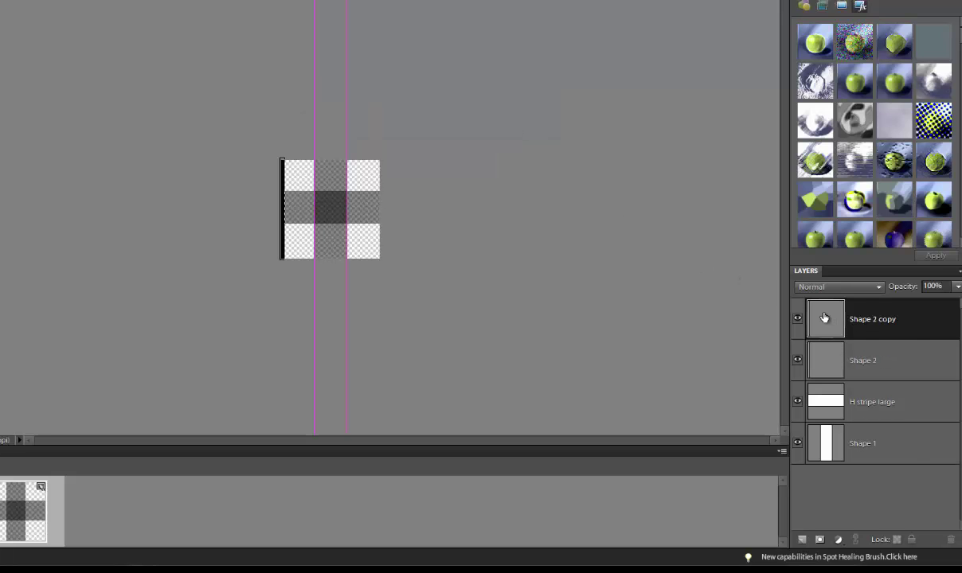
# - Duplicate the bar twice more, creating Shape 2 copy 2 and Shape 2 copy 3
pyautogui.rightClick(824, 314)
pyautogui.click(853, 355)
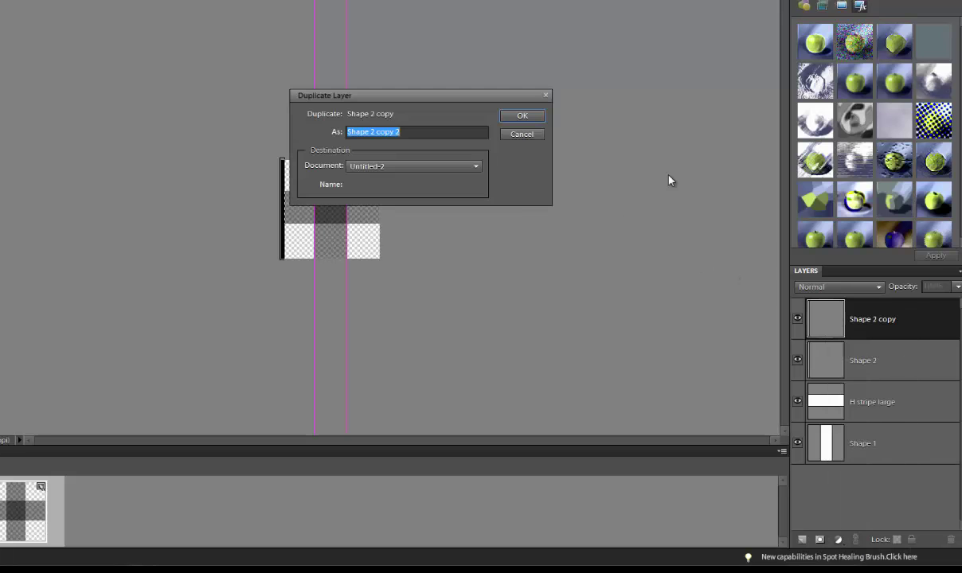
pyautogui.click(534, 118)
pyautogui.rightClick(831, 319)
pyautogui.click(863, 361)
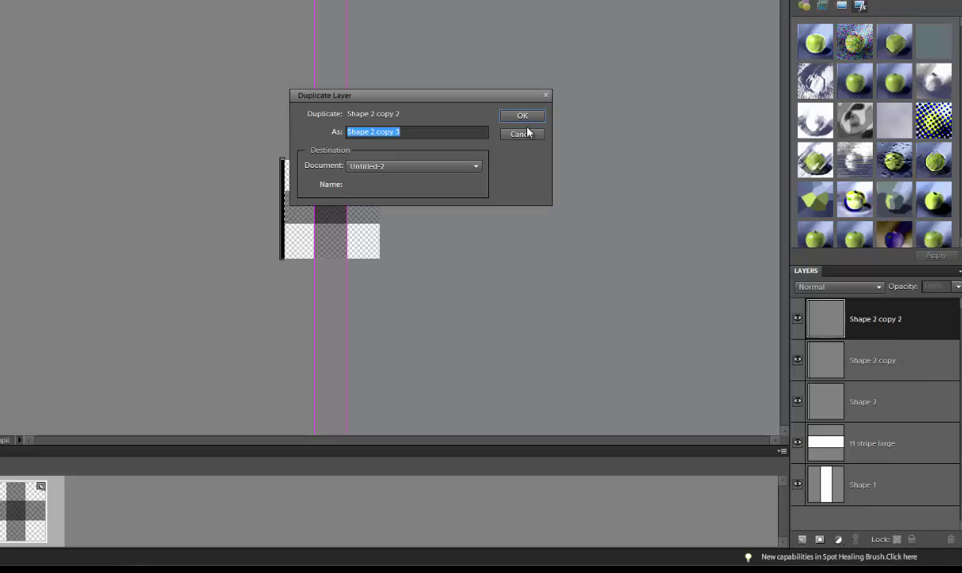
pyautogui.click(516, 117)
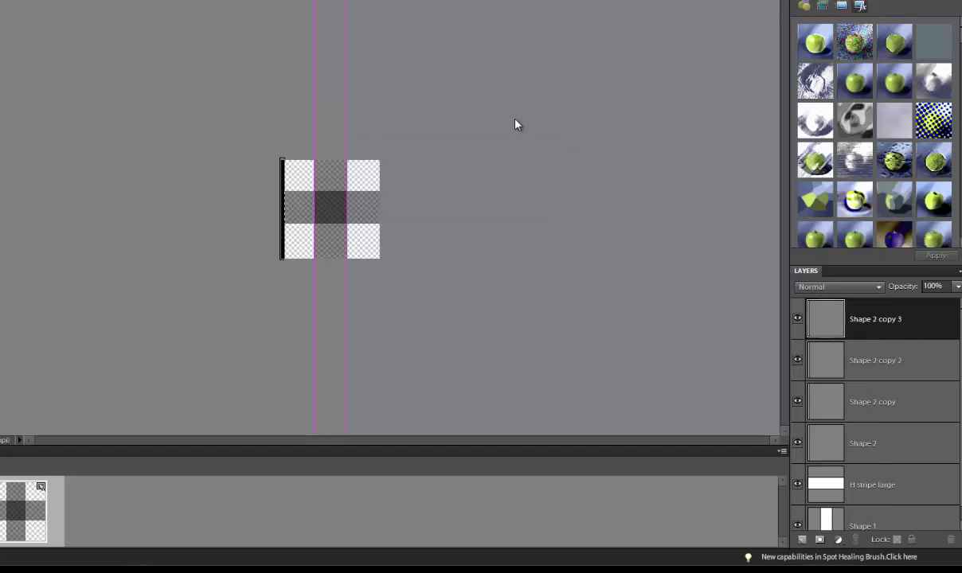
# - Move Shape 2 copy 2 and copy 3 to the right edge, nudging copy 3 left and Shape 2 copy right
pyautogui.keyDown('ctrl'); pyautogui.click(873, 360); pyautogui.keyUp('ctrl')
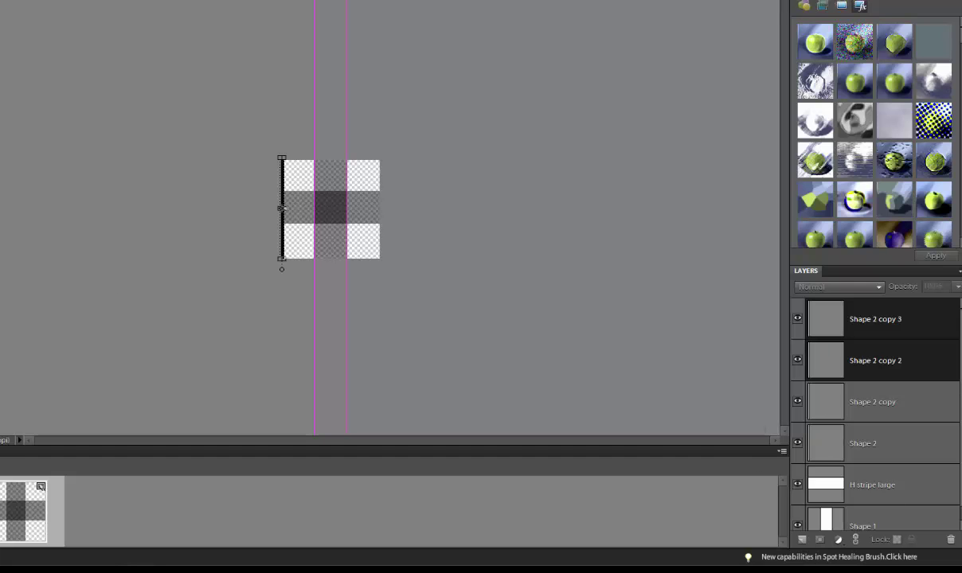
pyautogui.moveTo(285, 199); pyautogui.dragTo(376, 198)
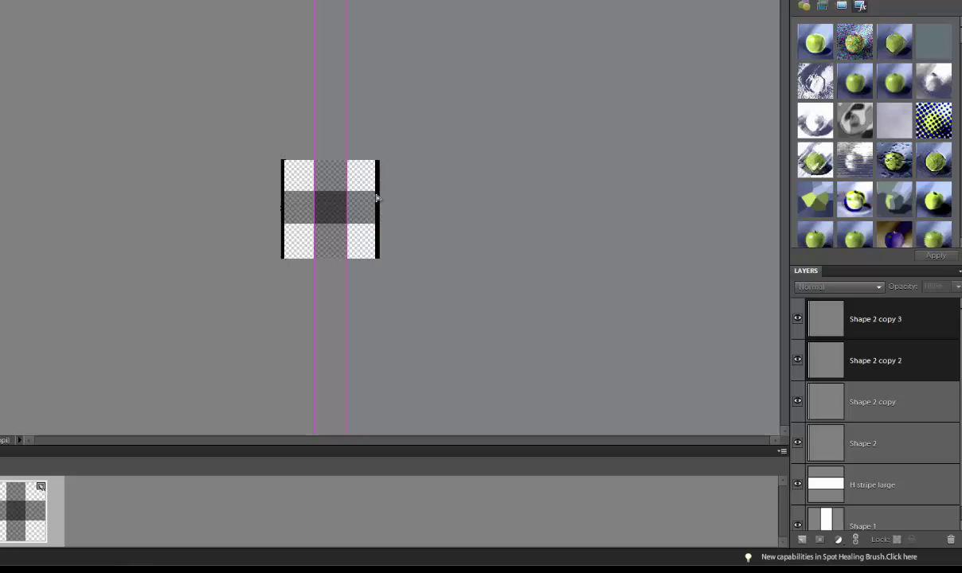
pyautogui.click(872, 402)
pyautogui.keyDown('shift'); pyautogui.click(876, 441); pyautogui.keyUp('shift')
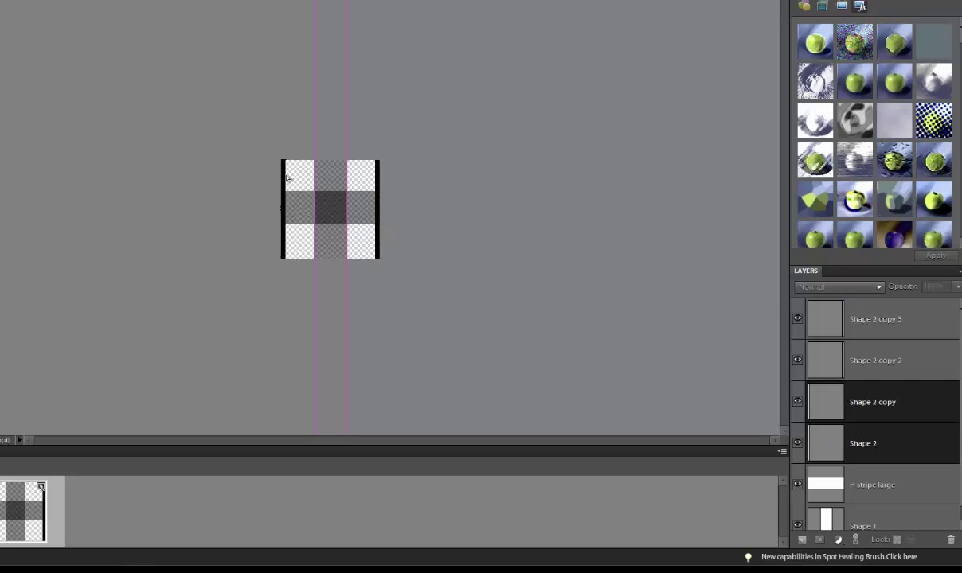
pyautogui.click(812, 312)
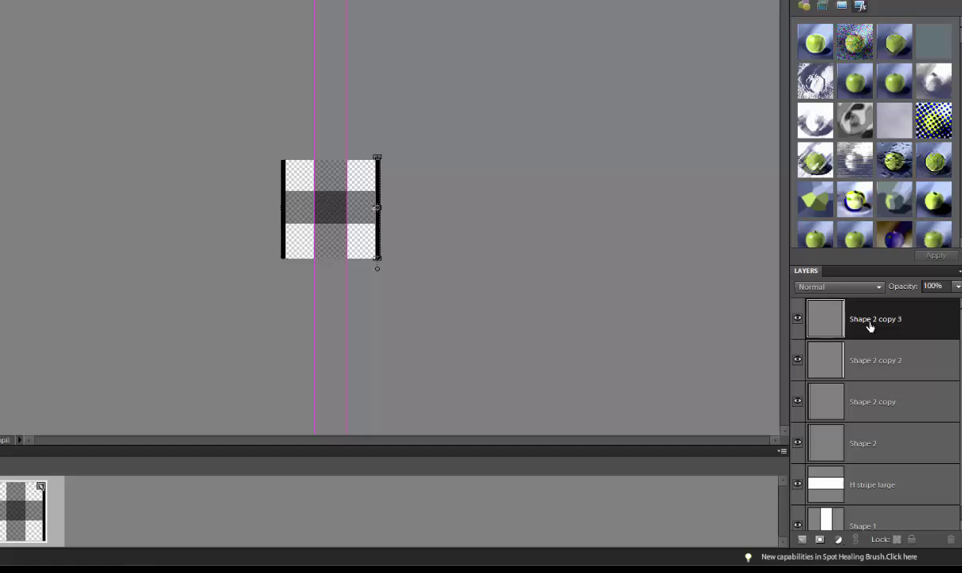
pyautogui.press('Left')
pyautogui.press('Left')
pyautogui.press('Left')
pyautogui.press('Left')
pyautogui.press('Left')
pyautogui.press('Left')
pyautogui.press('Left')
pyautogui.press('Left')
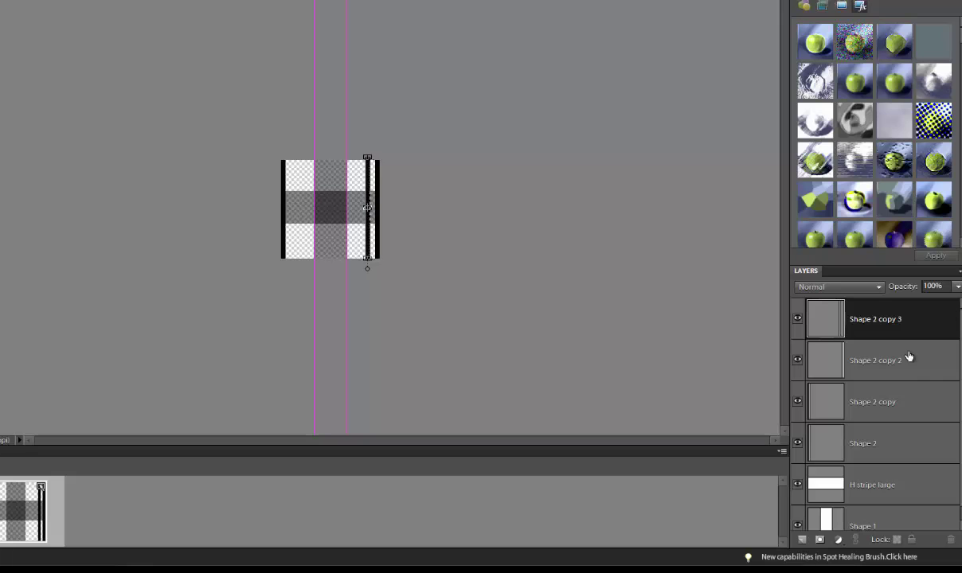
pyautogui.click(869, 399)
pyautogui.press('Right')
pyautogui.press('Right')
pyautogui.press('Right')
pyautogui.press('Right')
pyautogui.press('Right')
pyautogui.press('Right')
pyautogui.press('Right')
pyautogui.press('Right')
pyautogui.press('Right')
pyautogui.press('Right')
pyautogui.press('Right')
pyautogui.press('Right')
pyautogui.press('Right')
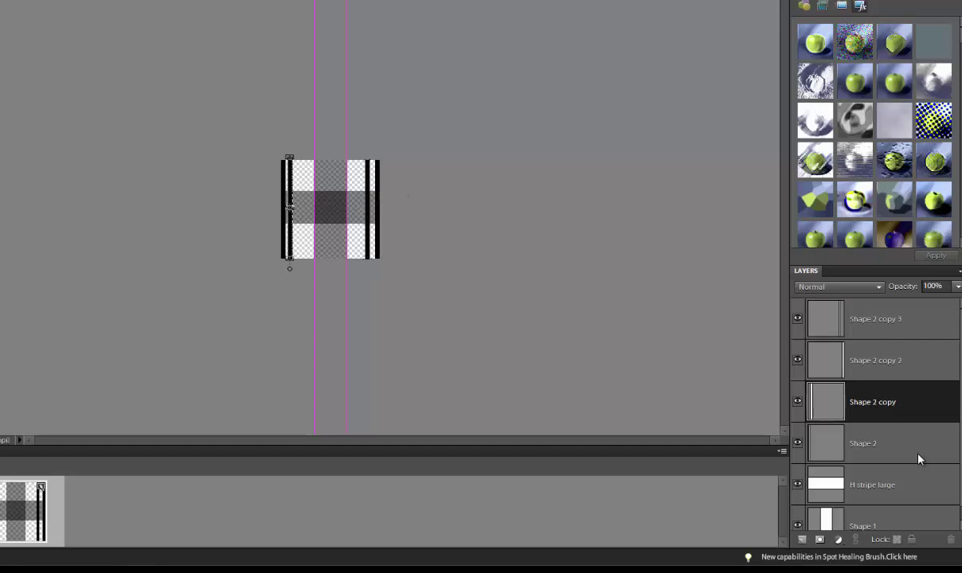
# - Duplicate Shape 2 copy 2 into Shape 2 copy 4 and copy 5 at the top of the stack
pyautogui.click(856, 315)
pyautogui.rightClick(855, 313)
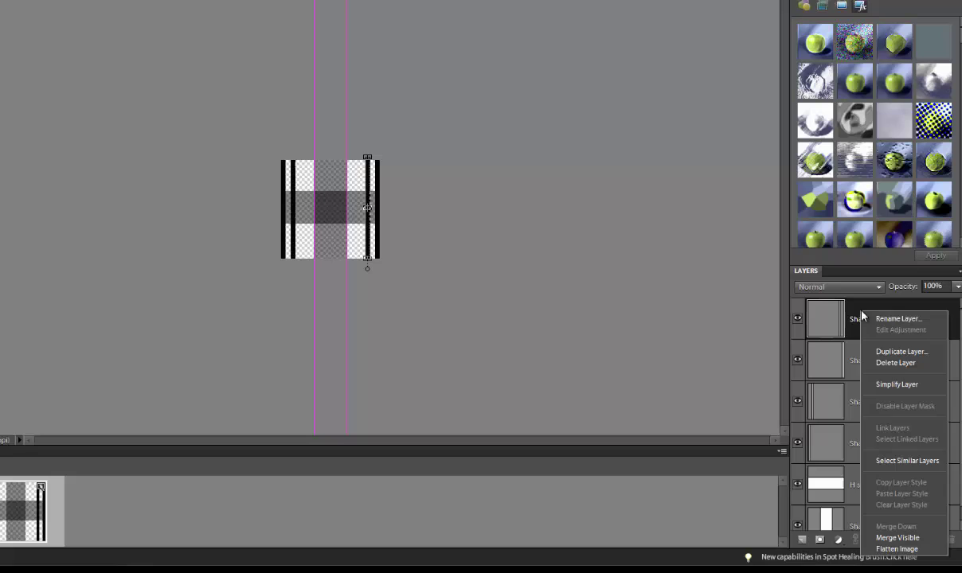
pyautogui.click(830, 363)
pyautogui.rightClick(832, 361)
pyautogui.click(854, 157)
pyautogui.press('Return')
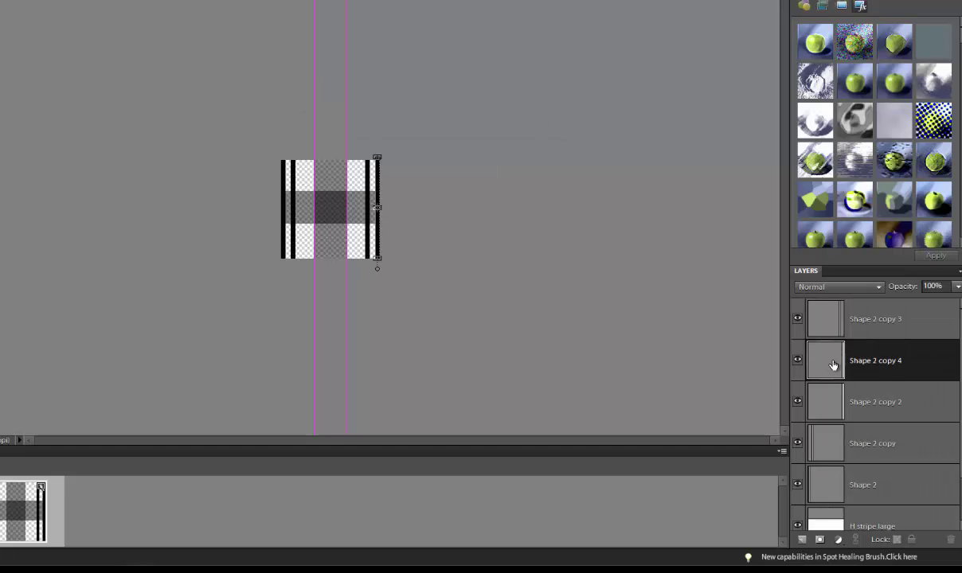
pyautogui.moveTo(835, 365); pyautogui.dragTo(828, 323)
pyautogui.rightClick(825, 323)
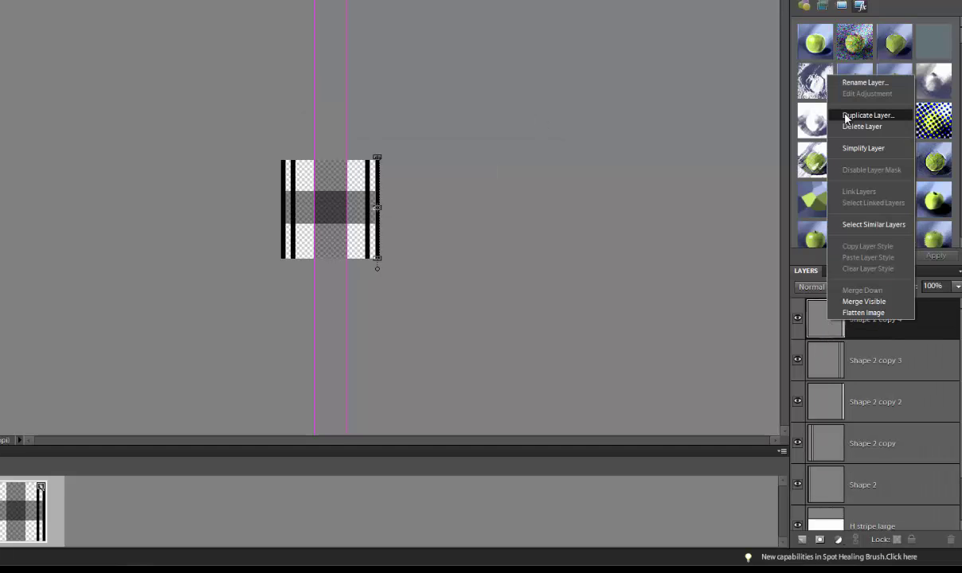
pyautogui.click(816, 113)
pyautogui.press('Return')
# - Rotate copies 4 and 5 horizontal along the top edge, nudging copy 5 down
pyautogui.keyDown('shift'); pyautogui.click(844, 362); pyautogui.keyUp('shift')
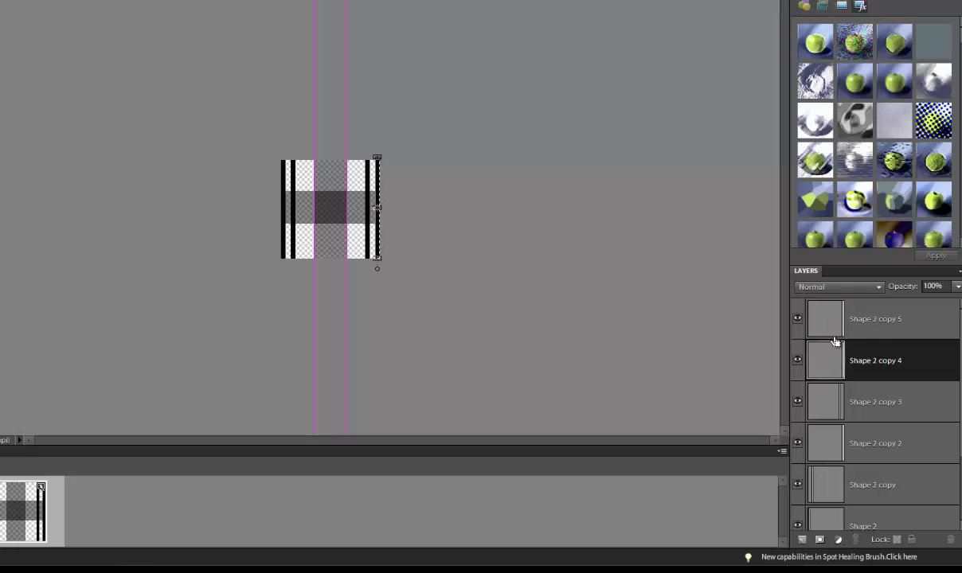
pyautogui.moveTo(376, 269); pyautogui.dragTo(354, 183)
pyautogui.press('Return')
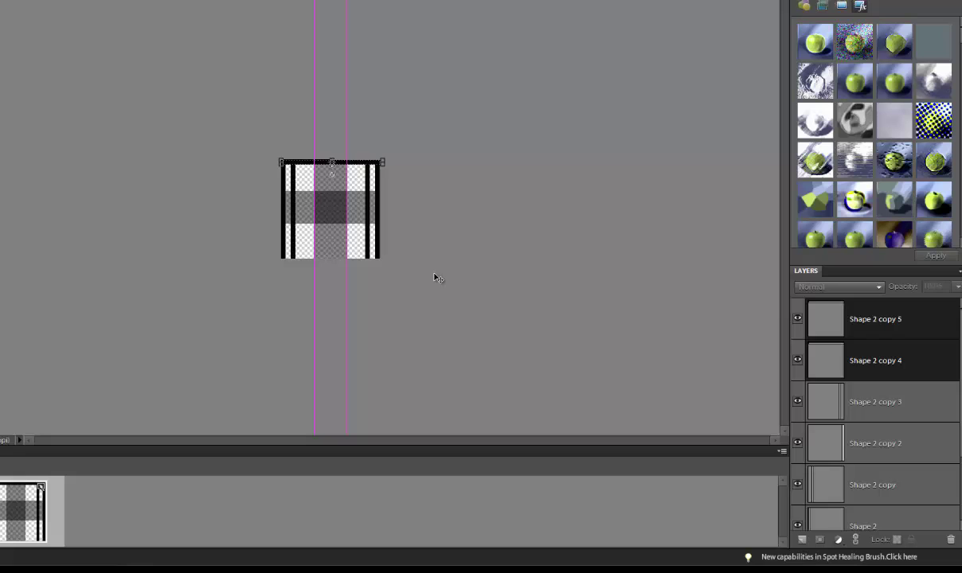
pyautogui.click(875, 319)
pyautogui.press('Down')
pyautogui.press('Down')
pyautogui.press('Down')
pyautogui.press('Down')
pyautogui.press('Down')
pyautogui.press('Down')
pyautogui.press('Down')
pyautogui.press('Down')
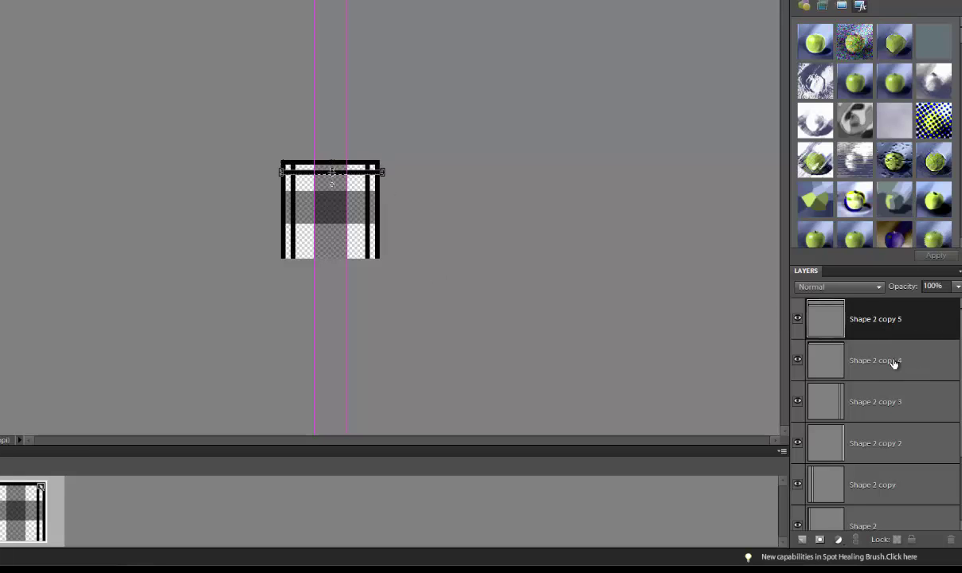
# - Duplicate copy 5 into copies 6 and 7, move them to the bottom edge, nudging copy 7 up
pyautogui.rightClick(880, 322)
pyautogui.click(918, 116)
pyautogui.click(487, 105)
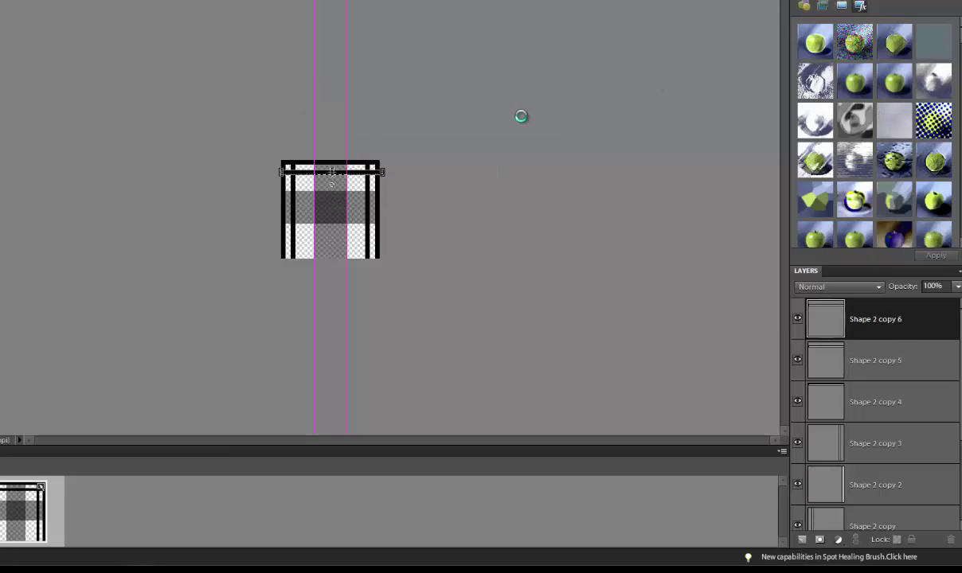
pyautogui.rightClick(875, 319)
pyautogui.click(915, 357)
pyautogui.press('Return')
pyautogui.keyDown('shift'); pyautogui.click(876, 361); pyautogui.keyUp('shift')
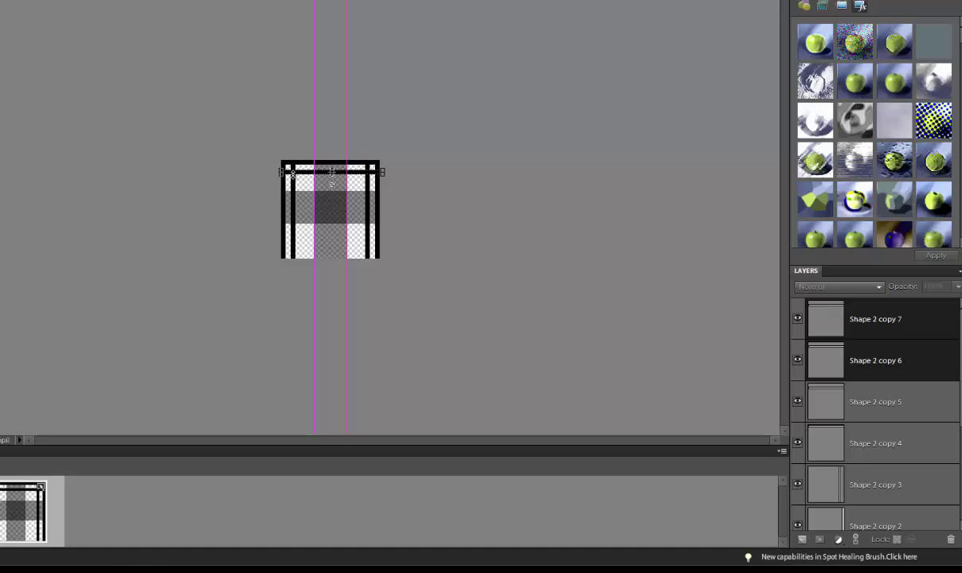
pyautogui.hotkey('shift', 'Down')
pyautogui.hotkey('shift', 'Down')
pyautogui.hotkey('shift', 'Down')
pyautogui.hotkey('shift', 'Down')
pyautogui.hotkey('shift', 'Down')
pyautogui.hotkey('shift', 'Down')
pyautogui.hotkey('shift', 'Down')
pyautogui.hotkey('shift', 'Down')
pyautogui.hotkey('shift', 'Down')
pyautogui.hotkey('shift', 'Down')
pyautogui.click(887, 319)
pyautogui.press('Up')
pyautogui.press('Up')
pyautogui.press('Up')
pyautogui.press('Up')
pyautogui.press('Up')
pyautogui.press('Up')
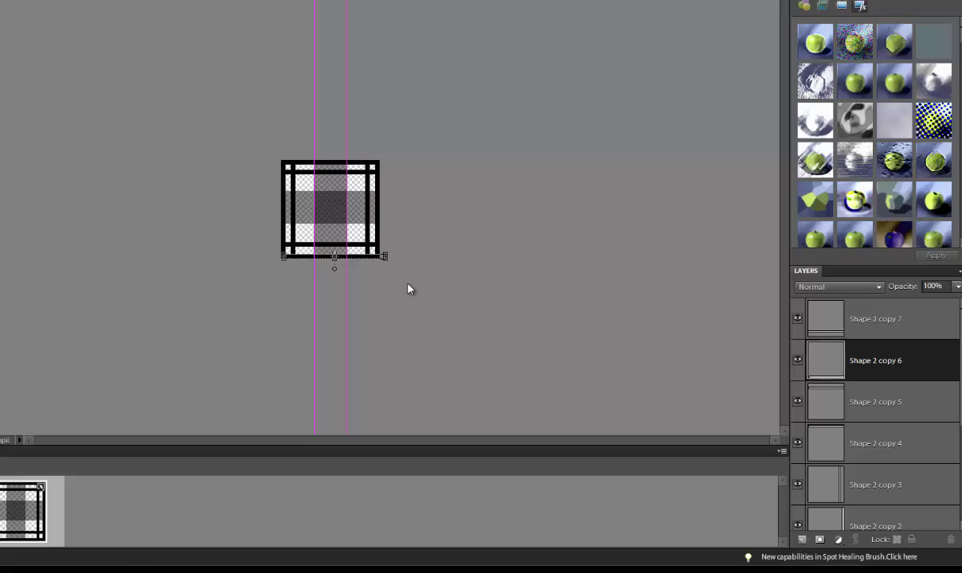
# - Nudge the bottom bars, Shape 2 copy 6 and copy 7, up two steps
pyautogui.click(349, 256)
pyautogui.click(884, 320)
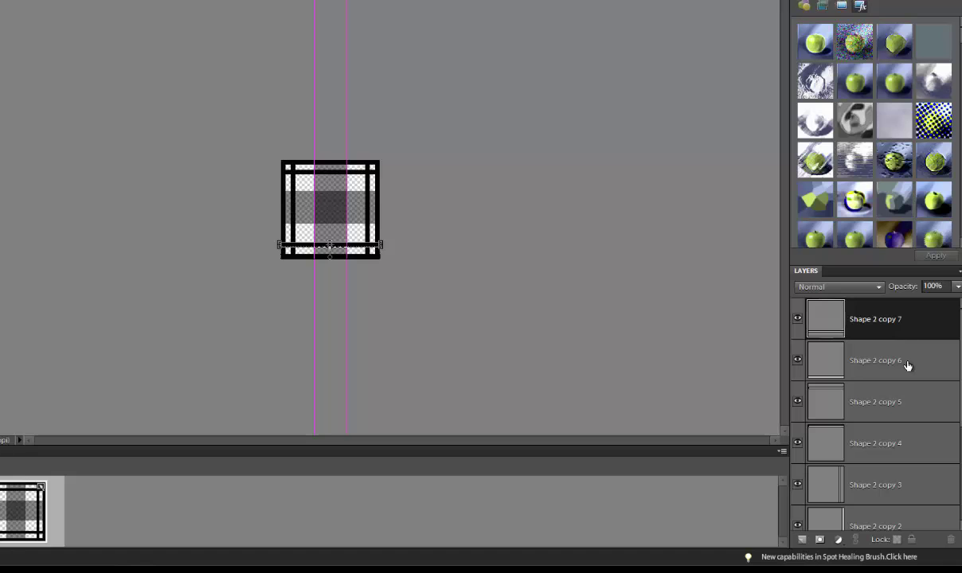
pyautogui.keyDown('shift'); pyautogui.click(907, 365); pyautogui.keyUp('shift')
pyautogui.press('Up')
pyautogui.press('Up')
pyautogui.press('Up')
pyautogui.press('Up')
pyautogui.press('Up')
pyautogui.press('Up')
pyautogui.press('Up')
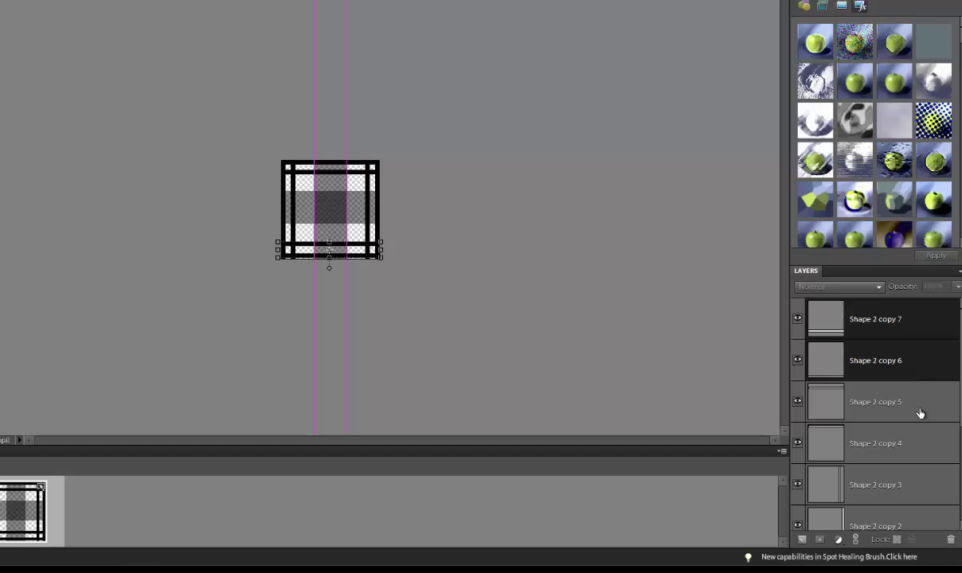
pyautogui.press('Up')
pyautogui.press('Up')
pyautogui.press('Up')
pyautogui.press('Up')
pyautogui.press('Up')
pyautogui.press('Up')
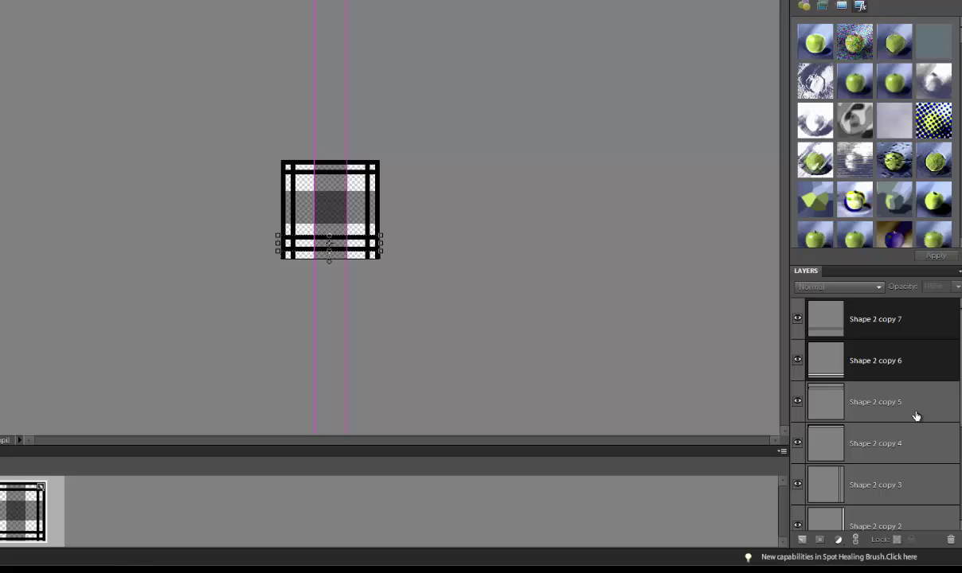
# - Nudge the right vertical pair, Shape 2 copy 2 and copy 3, left two steps
pyautogui.click(861, 401)
pyautogui.keyDown('shift'); pyautogui.click(882, 450); pyautogui.keyUp('shift')
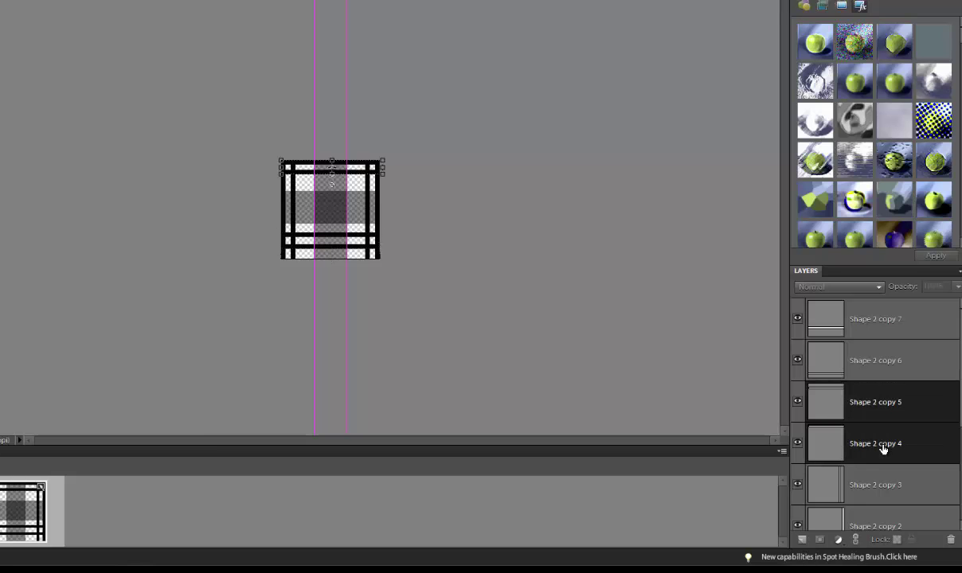
pyautogui.click(875, 485)
pyautogui.keyDown('shift'); pyautogui.click(875, 524); pyautogui.keyUp('shift')
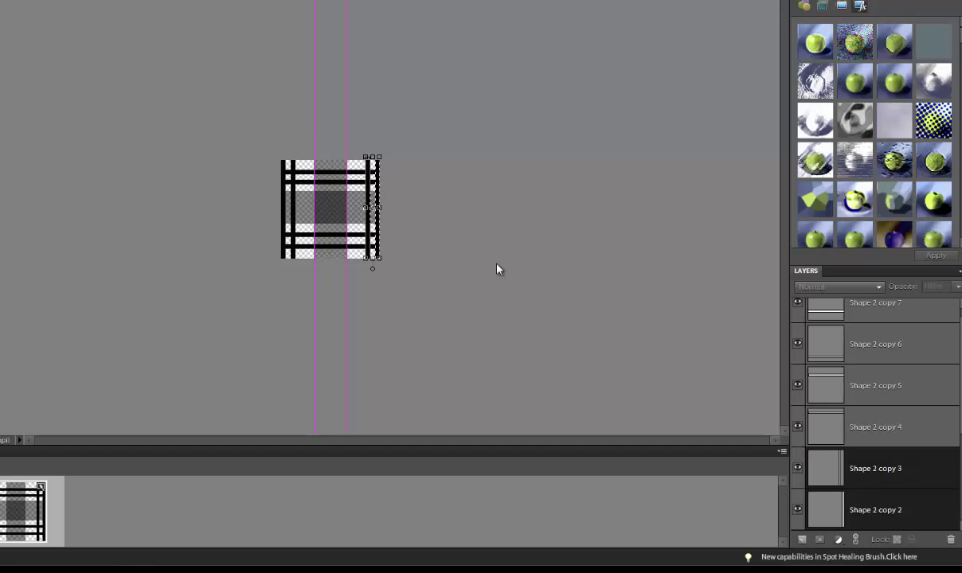
pyautogui.click(879, 507)
pyautogui.hotkey('alt', 's')
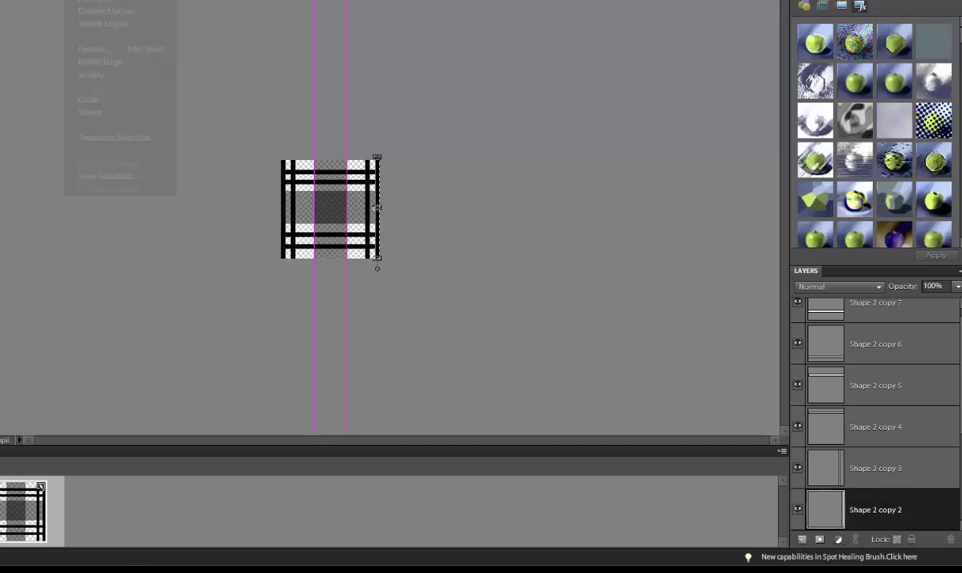
pyautogui.press('Escape')
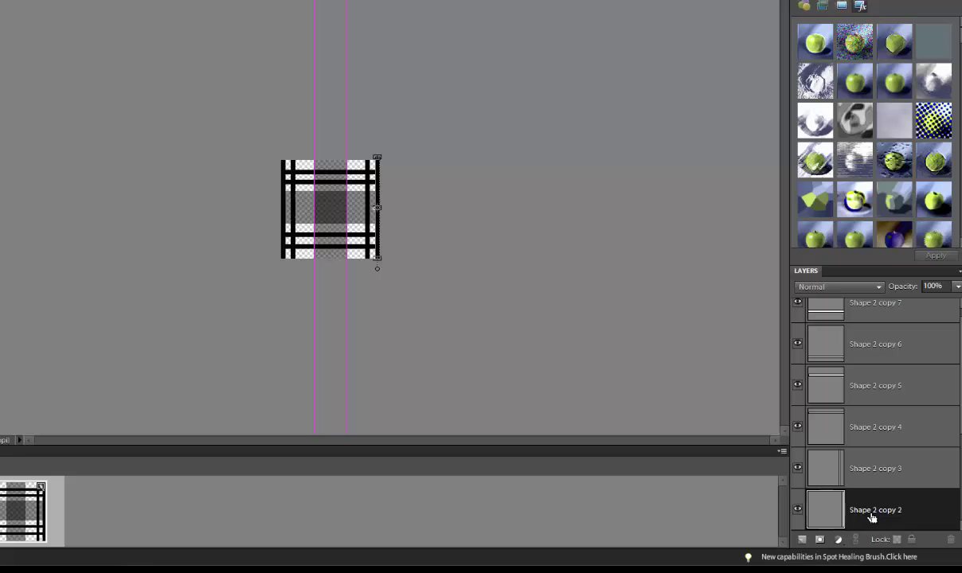
pyautogui.keyDown('shift'); pyautogui.click(873, 470); pyautogui.keyUp('shift')
pyautogui.press('Left')
pyautogui.press('Left')
pyautogui.press('Left')
pyautogui.press('Left')
pyautogui.press('Left')
pyautogui.press('Left')
pyautogui.press('Left')
pyautogui.press('Left')
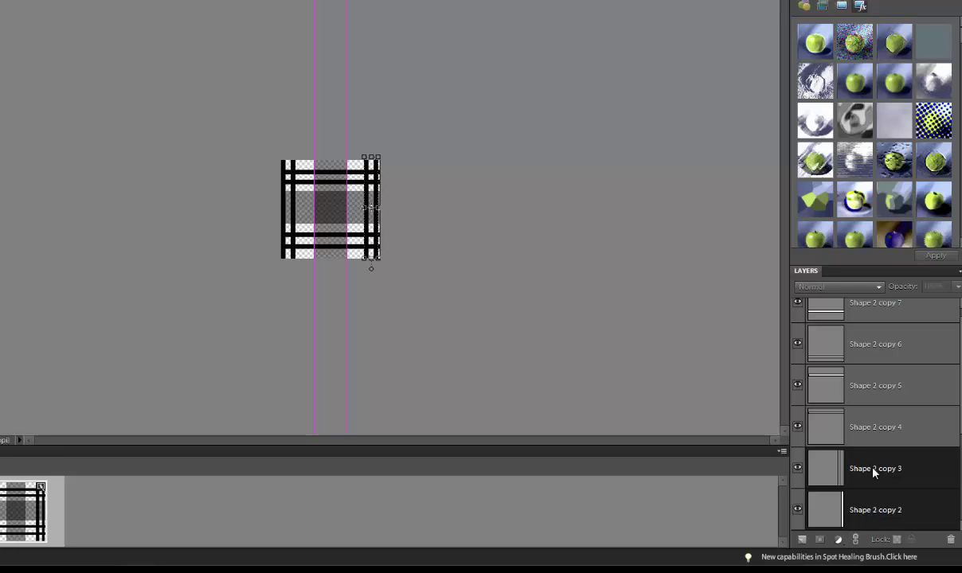
pyautogui.press('Left')
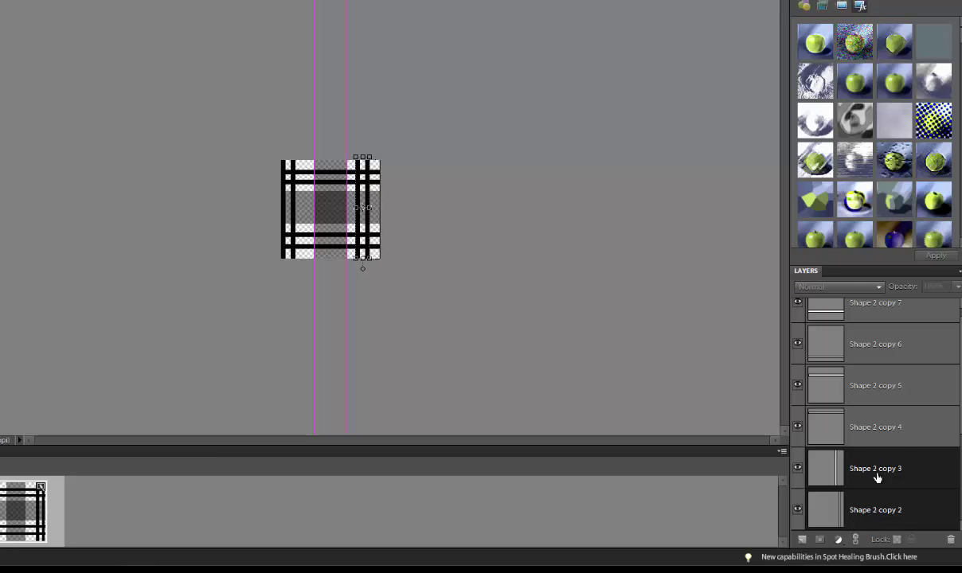
# - Nudge the left vertical pair, Shape 2 copy and Shape 2, one step right
pyautogui.scroll(-3, 899, 387)
pyautogui.scroll(-1, 875, 398)
pyautogui.click(872, 414)
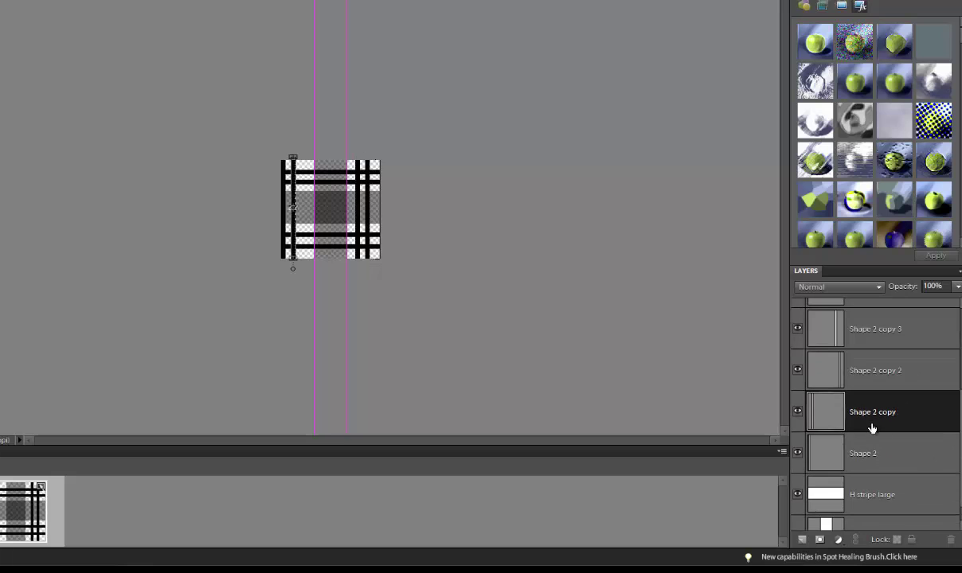
pyautogui.keyDown('shift'); pyautogui.click(881, 450); pyautogui.keyUp('shift')
pyautogui.press('Right')
pyautogui.press('Right')
pyautogui.press('Right')
pyautogui.press('Right')
pyautogui.press('Right')
pyautogui.press('Right')
pyautogui.press('Right')
pyautogui.press('Right')
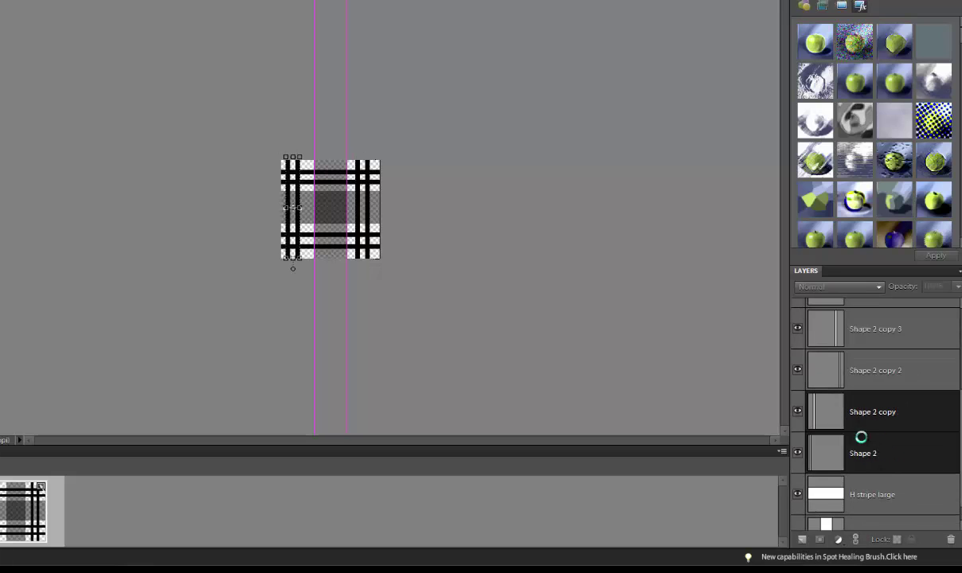
pyautogui.click(843, 524)
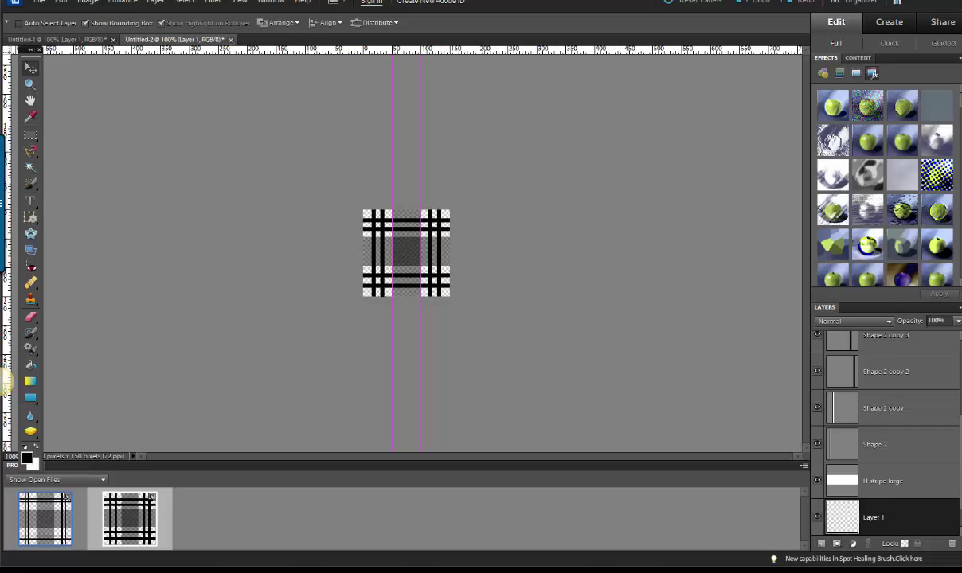
# - Drag Layer 1 below Shape 1 and define the tile as Pattern 22
pyautogui.scroll(-1, 897, 440)
pyautogui.moveTo(840, 507); pyautogui.dragTo(843, 527)
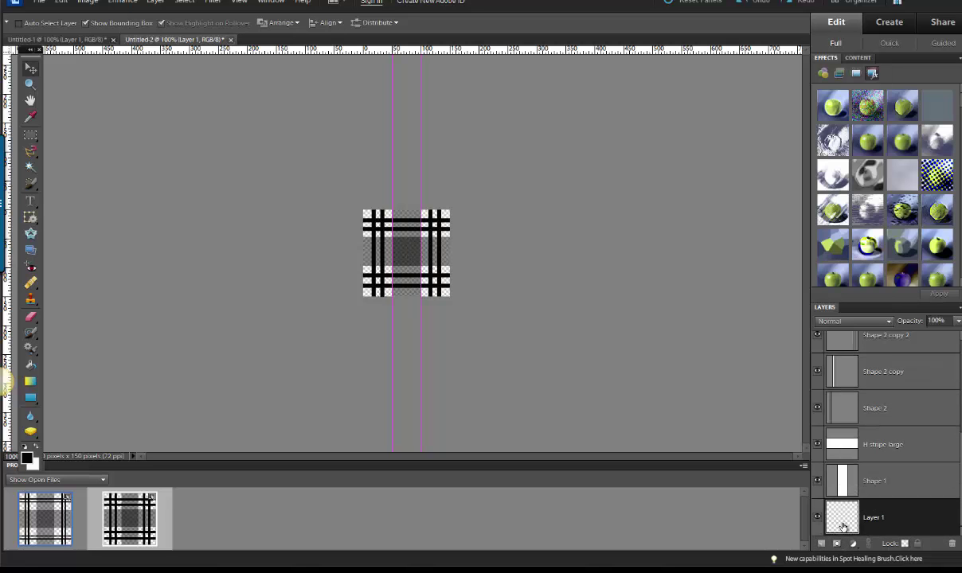
pyautogui.press('Tab')
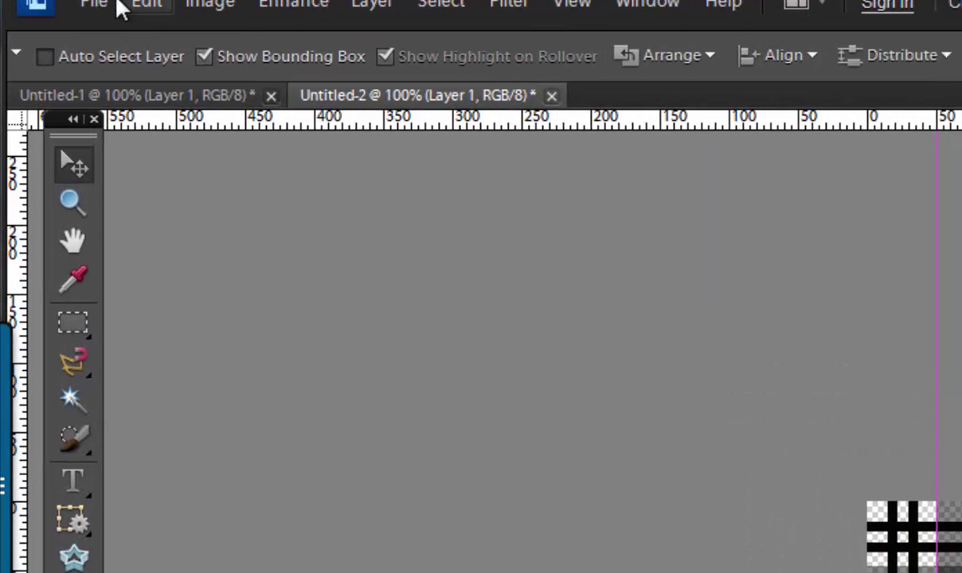
pyautogui.click(136, 5)
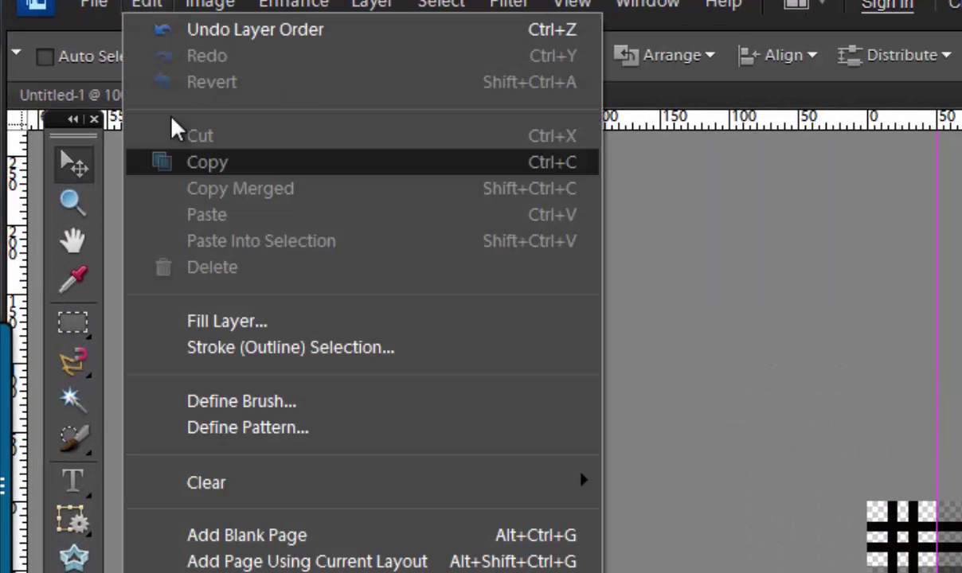
pyautogui.click(265, 430)
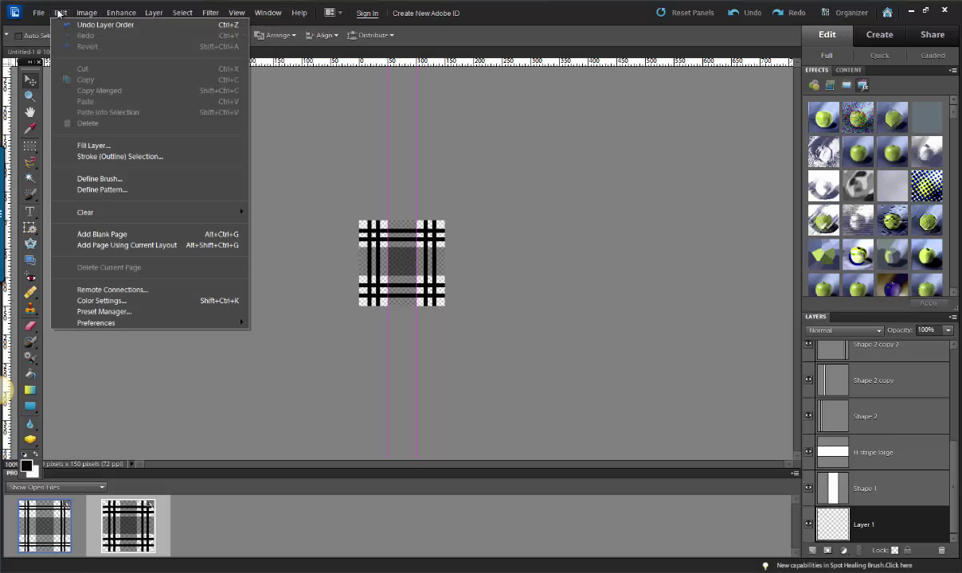
# - Create a new blank file from the Scrapbooking preset, 6 × 6 in at 300 ppi
pyautogui.moveTo(49, 27)
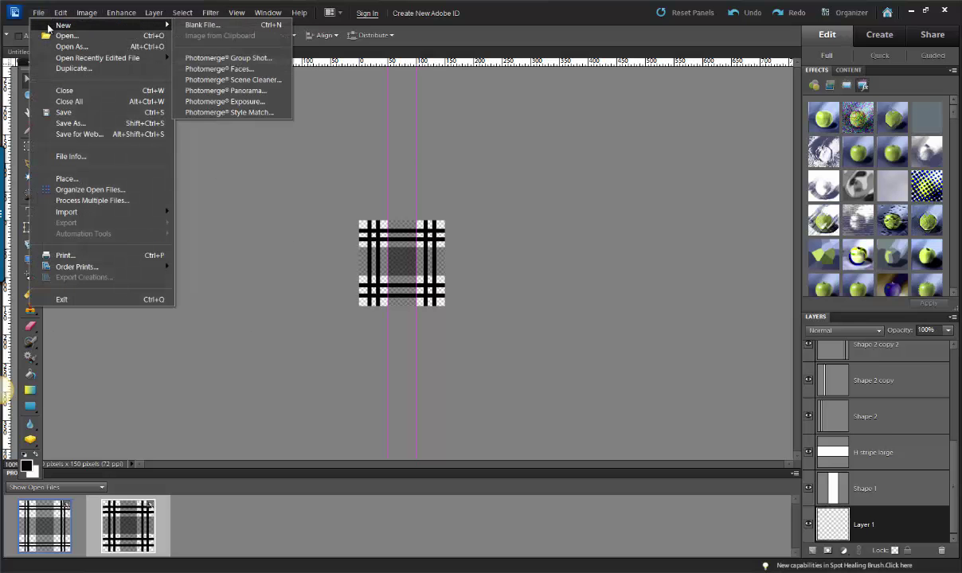
pyautogui.click(202, 25)
pyautogui.click(449, 177)
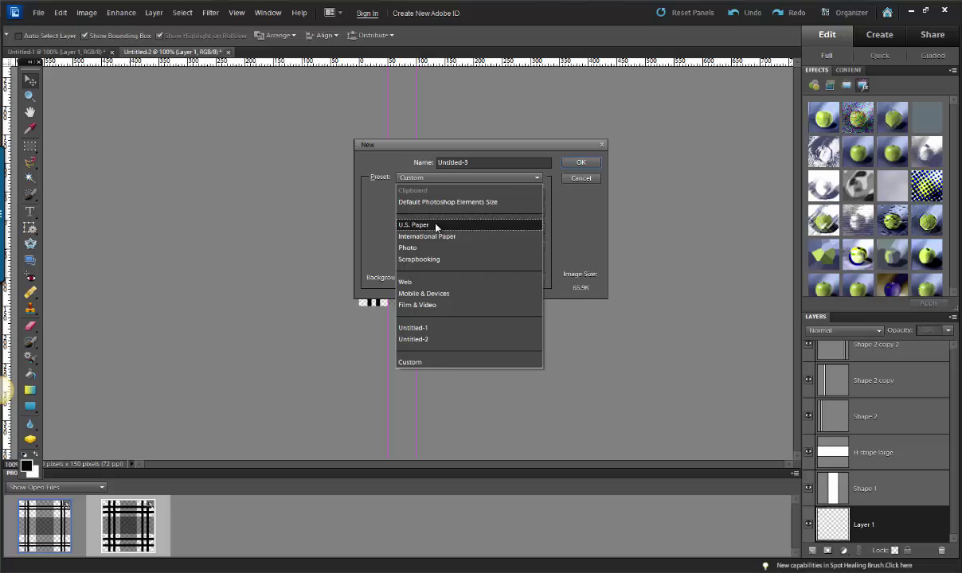
pyautogui.click(402, 243)
pyautogui.click(446, 177)
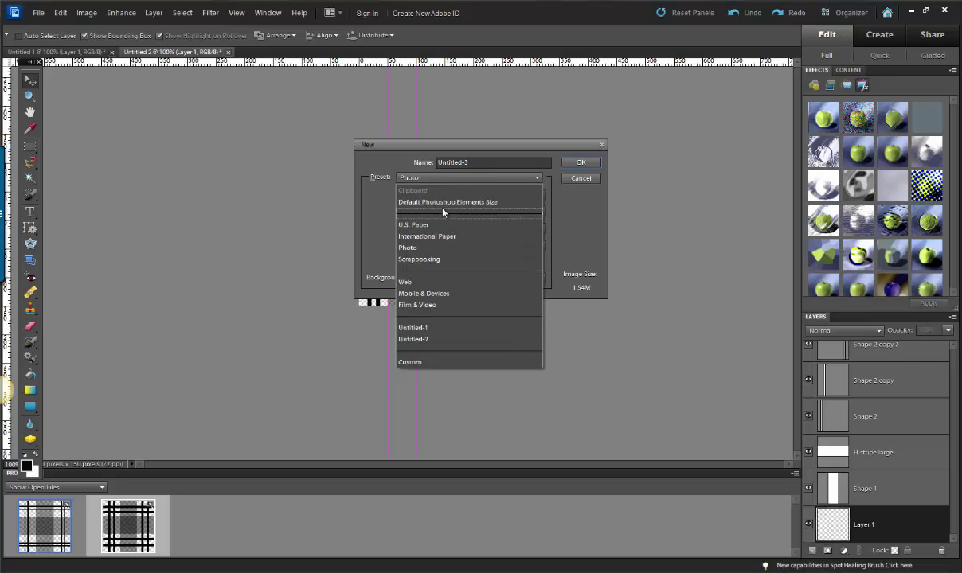
pyautogui.click(430, 250)
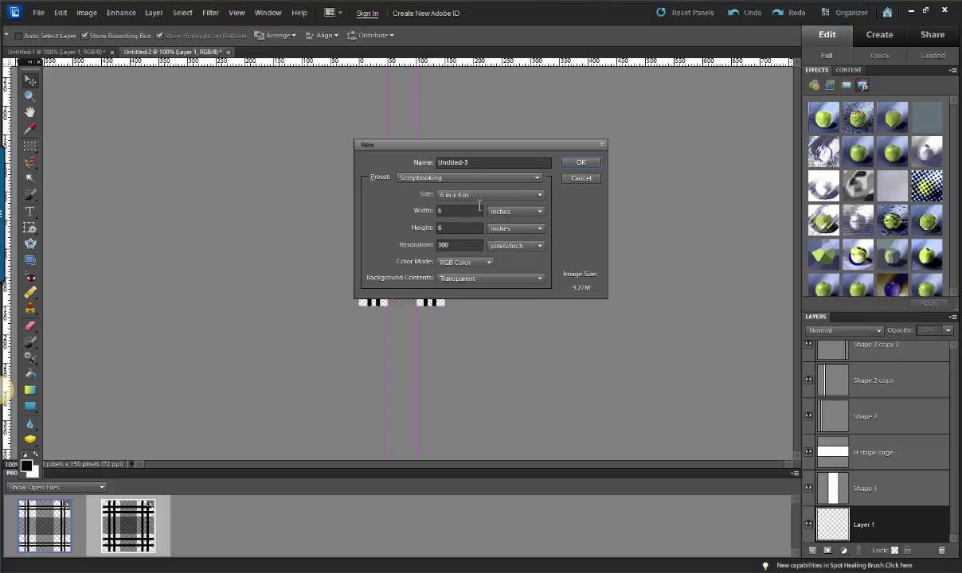
pyautogui.click(577, 162)
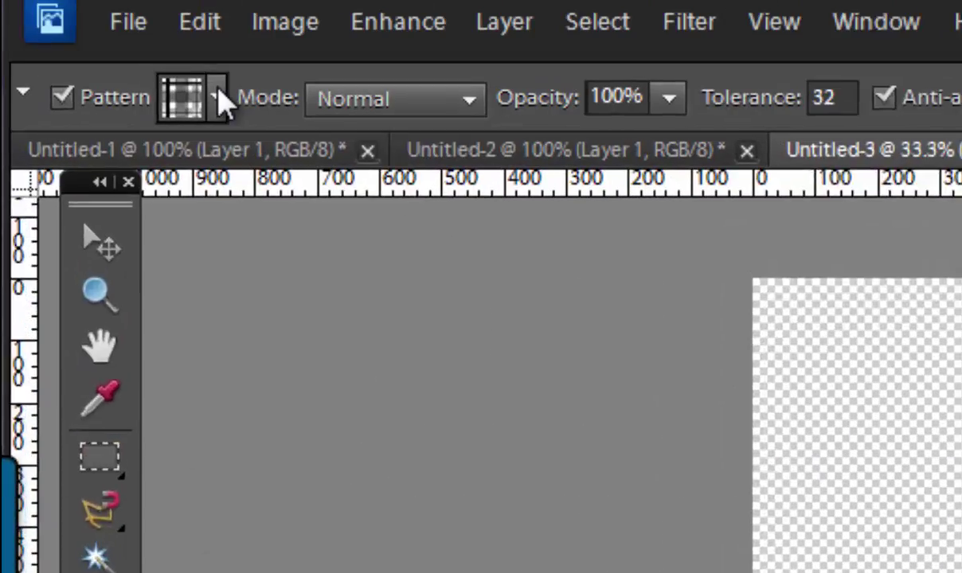
# - Fill the canvas with the Paint Bucket using the plaid Pattern 22
pyautogui.click(219, 92)
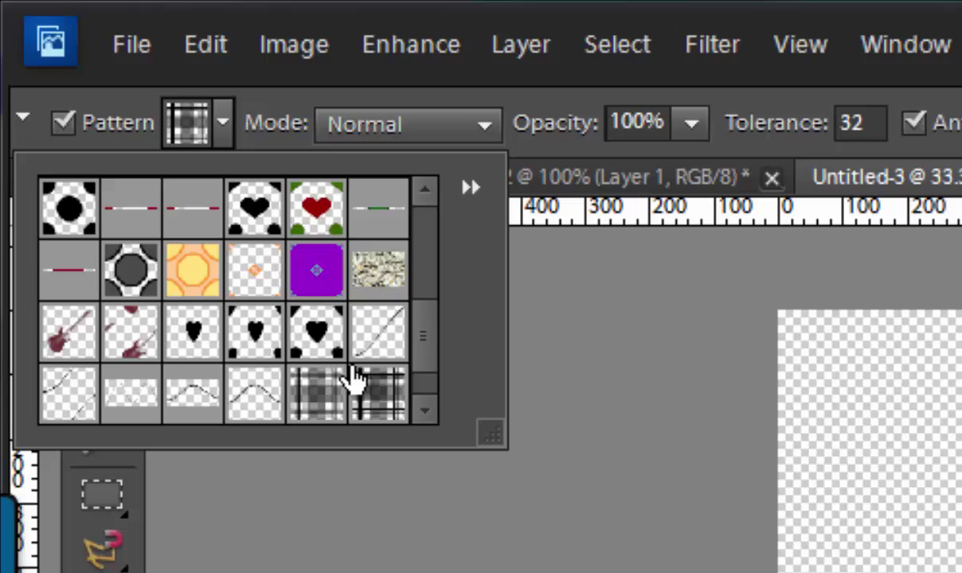
pyautogui.scroll(-1, 406, 318)
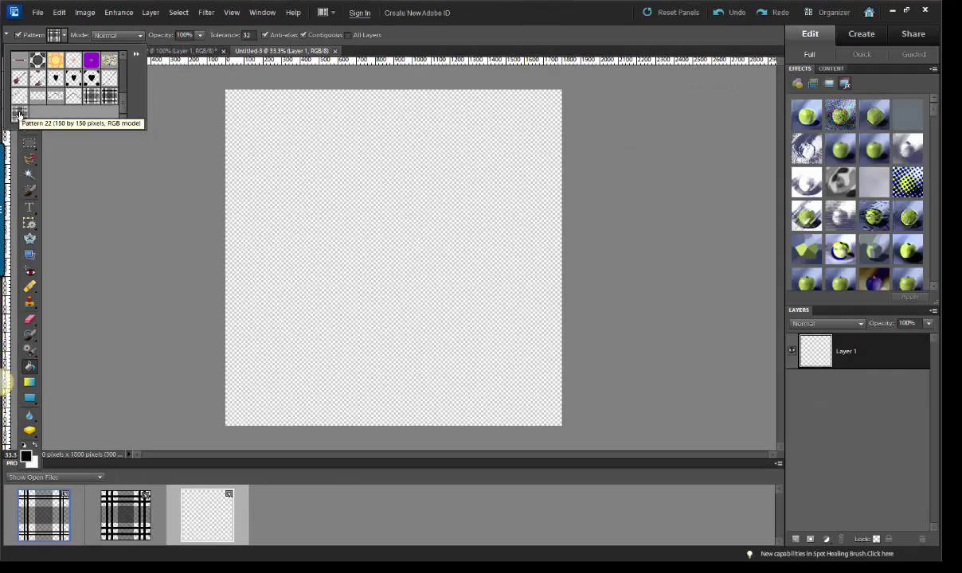
pyautogui.click(17, 115)
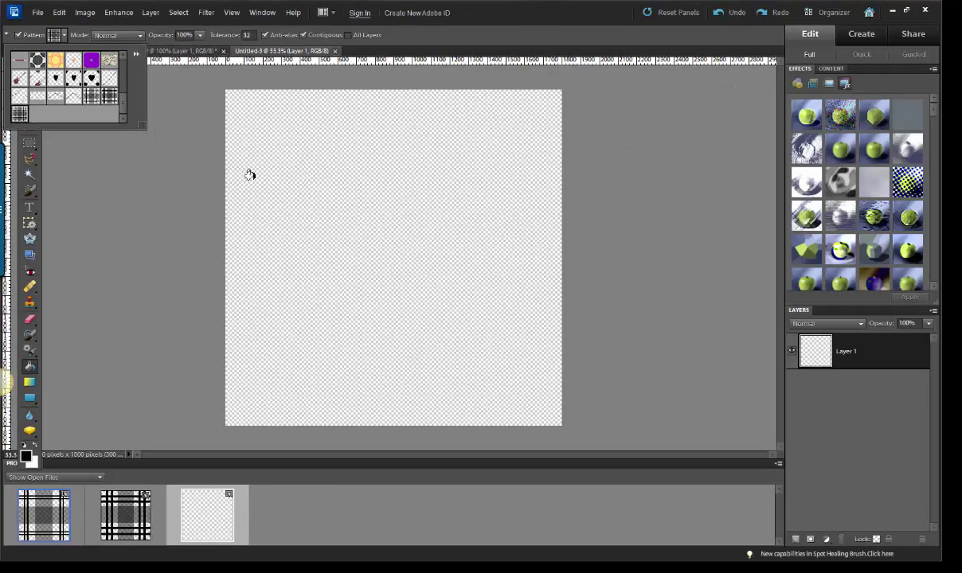
pyautogui.click(265, 177)
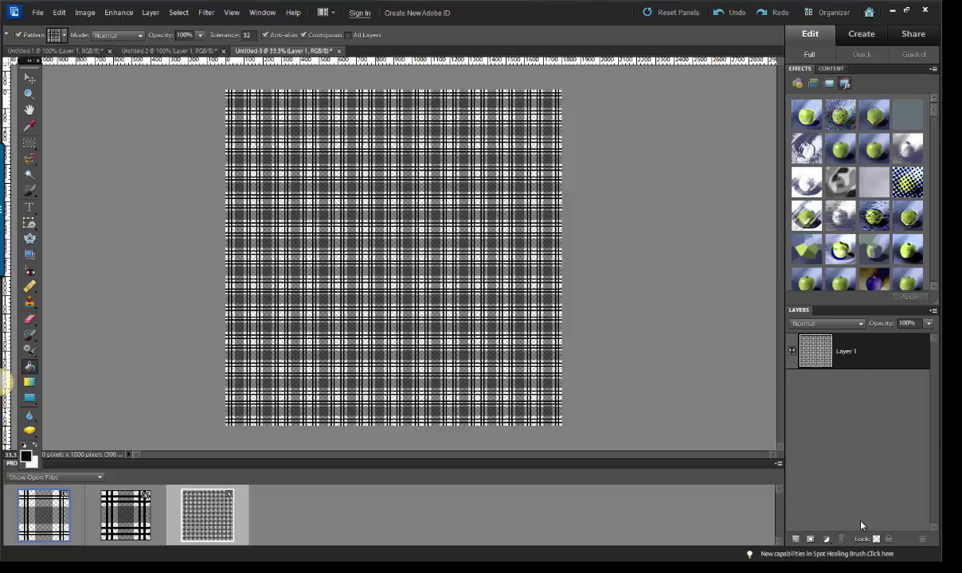
# - Add a deep blue (0d09a5) Solid Color fill layer and clip it to the plaid layer
pyautogui.click(825, 539)
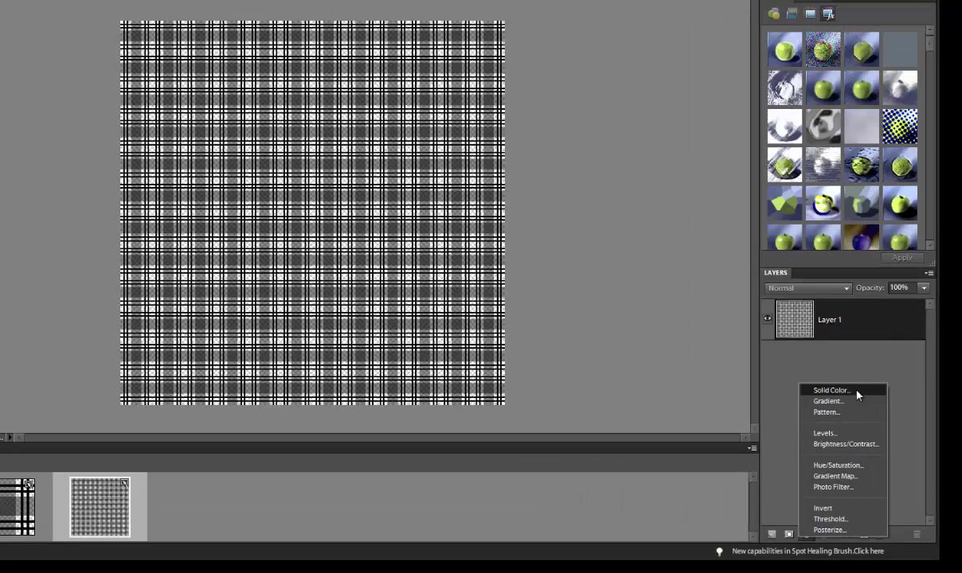
pyautogui.click(647, 133)
pyautogui.click(557, 263)
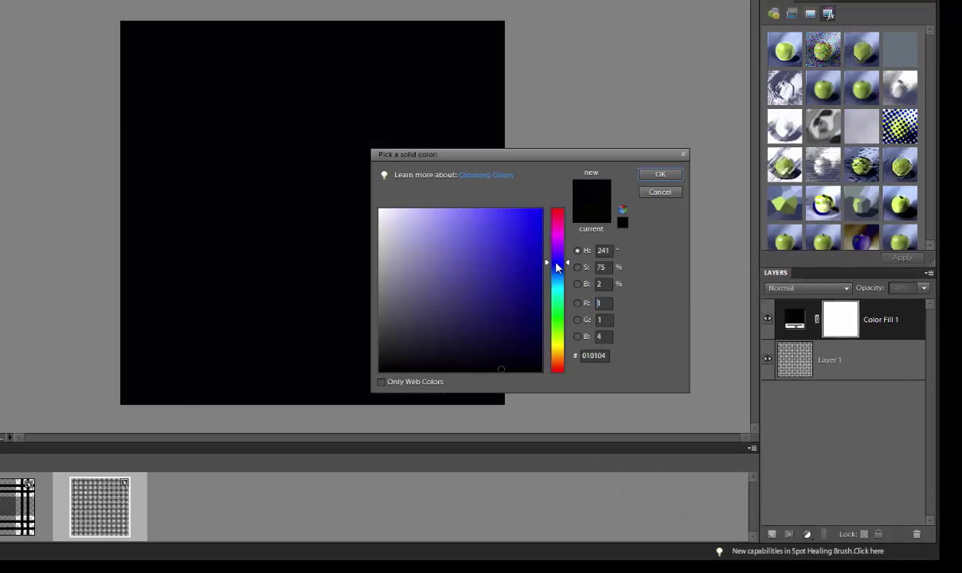
pyautogui.click(535, 234)
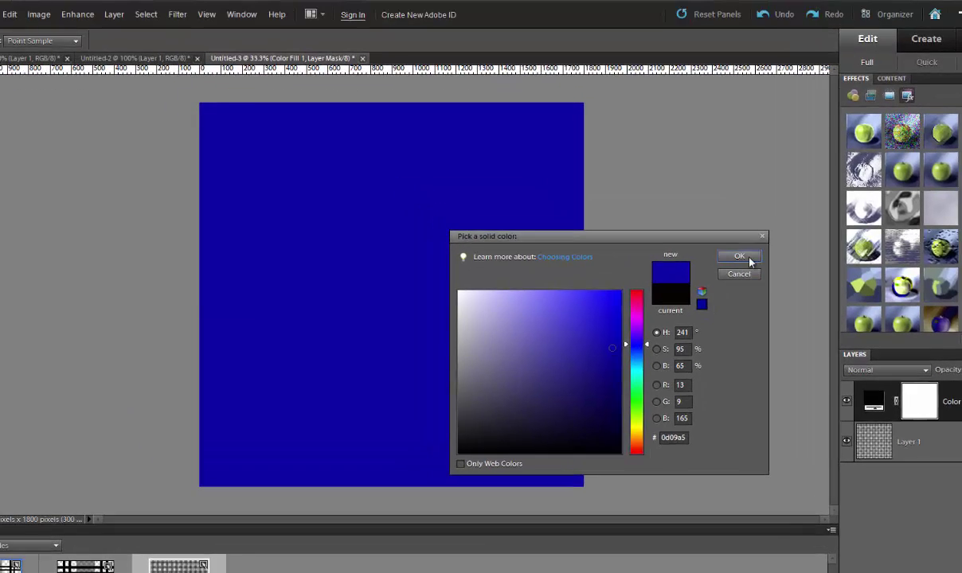
pyautogui.click(660, 173)
pyautogui.click(107, 11)
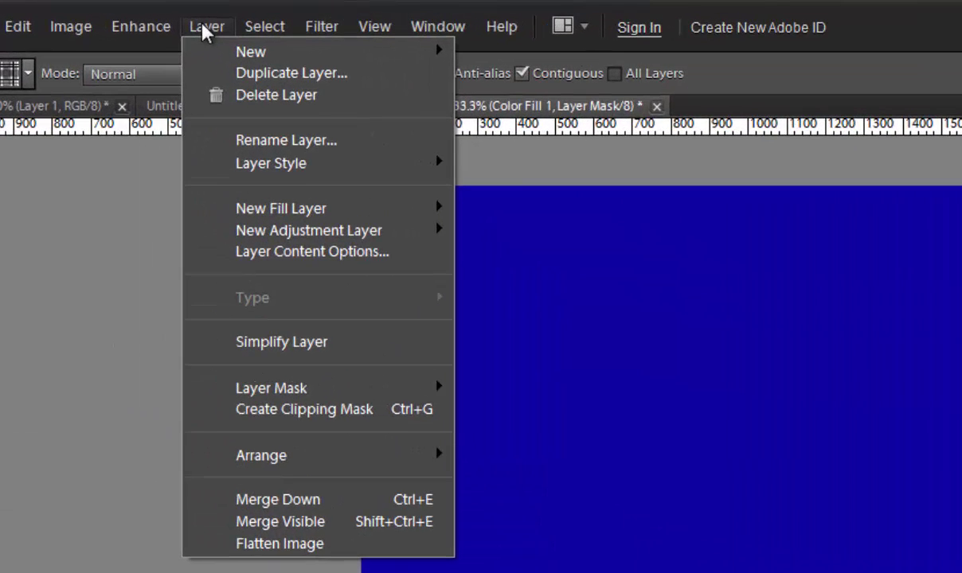
pyautogui.click(256, 410)
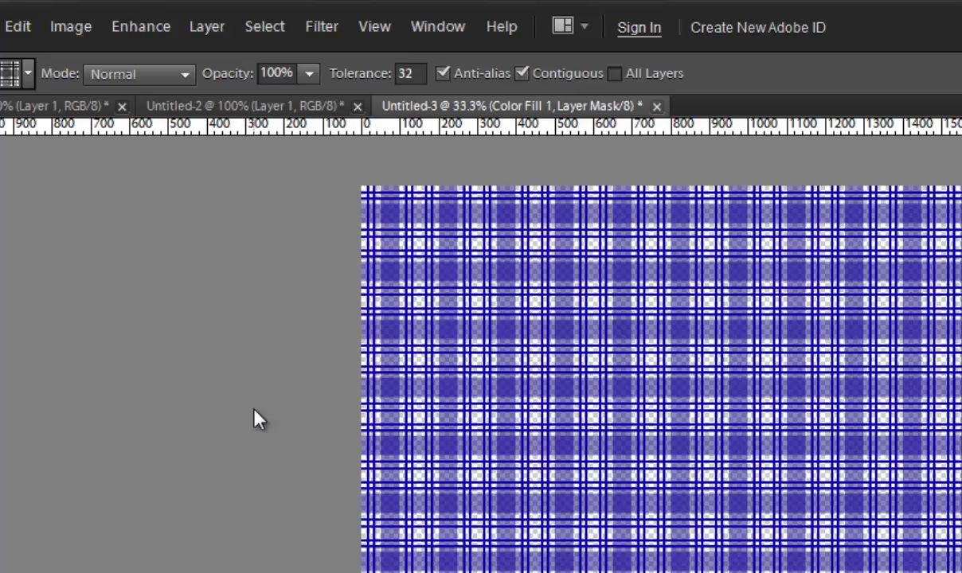